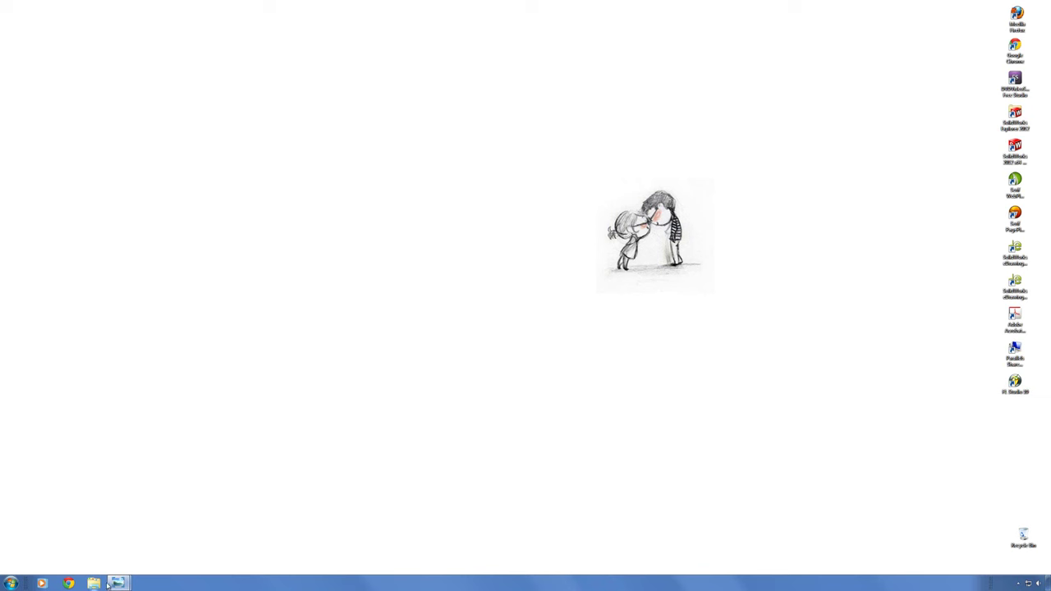
Step: Preview the framed wall photo and the flower photo side by side, then close IMG_0006
left_click(75, 537)
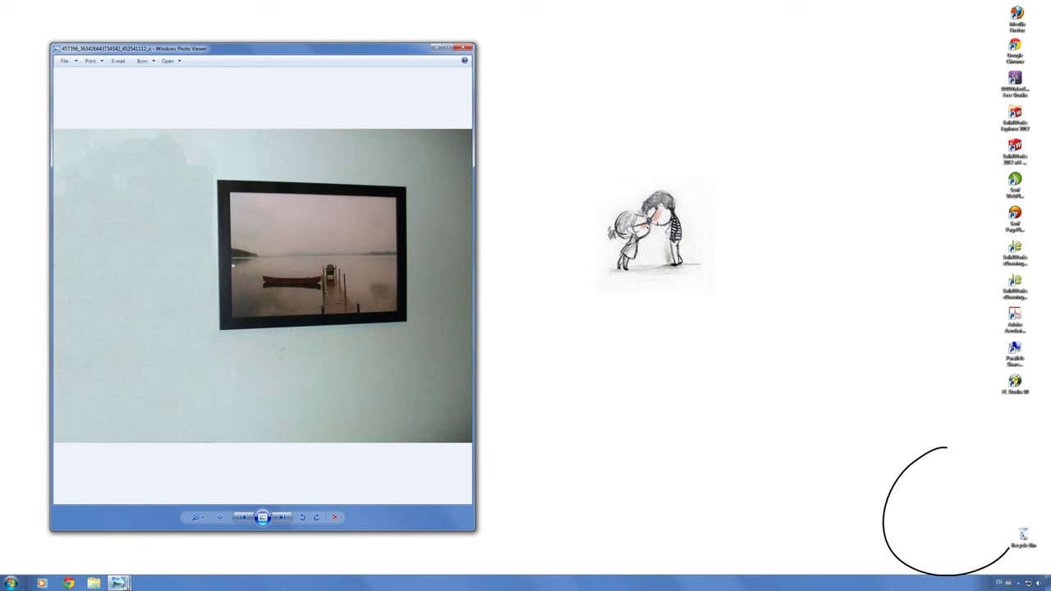
mouse_move(118, 583)
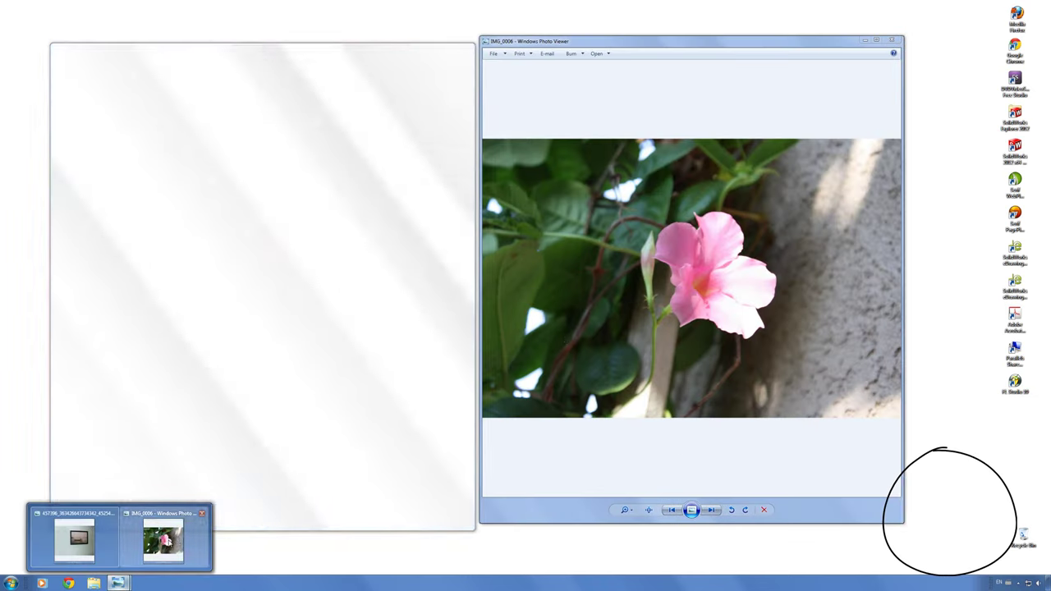
left_click(162, 538)
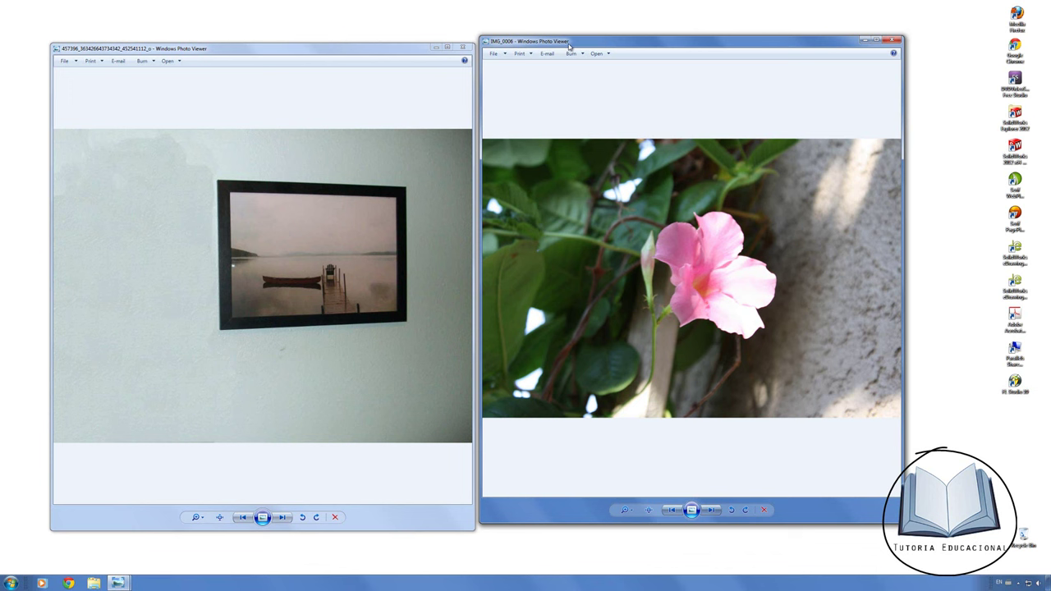
left_click_drag(571, 43, 606, 42)
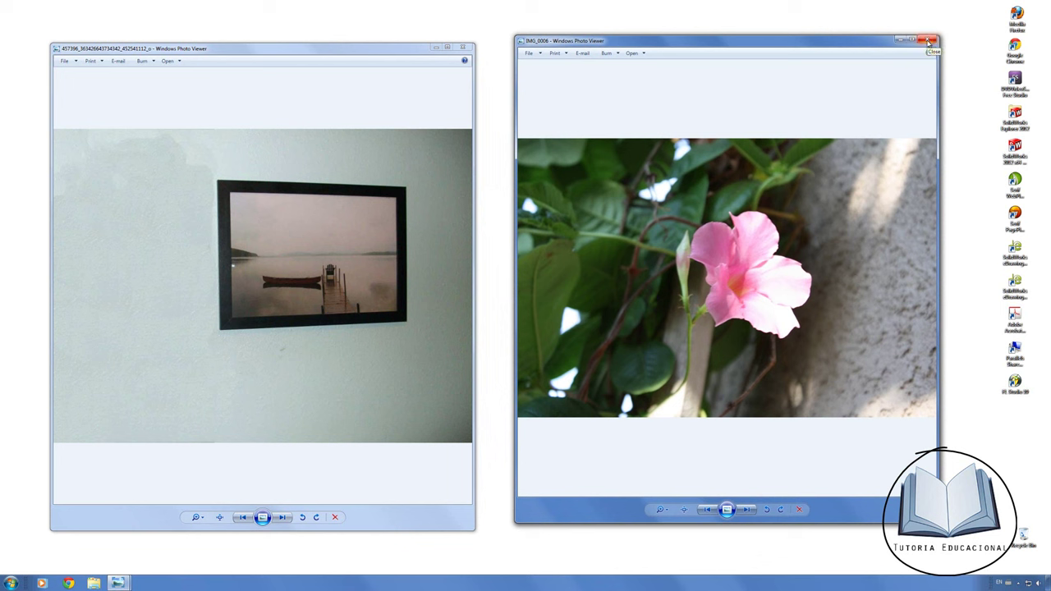
left_click(928, 41)
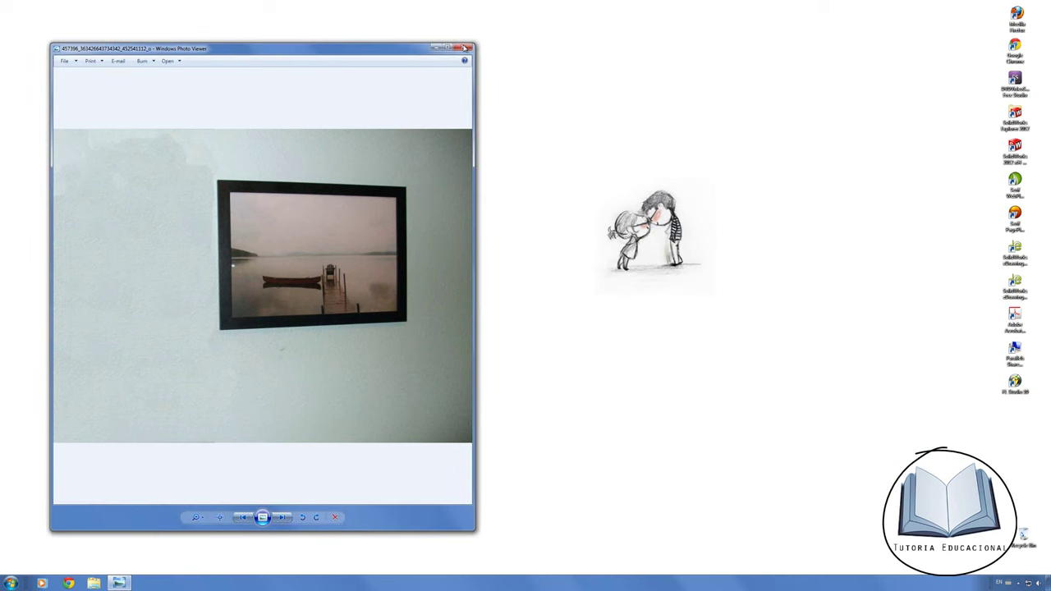
Step: Close the wall photo and launch Adobe Photoshop CS6 (64 Bit) from the Start menu
left_click(464, 48)
left_click(10, 583)
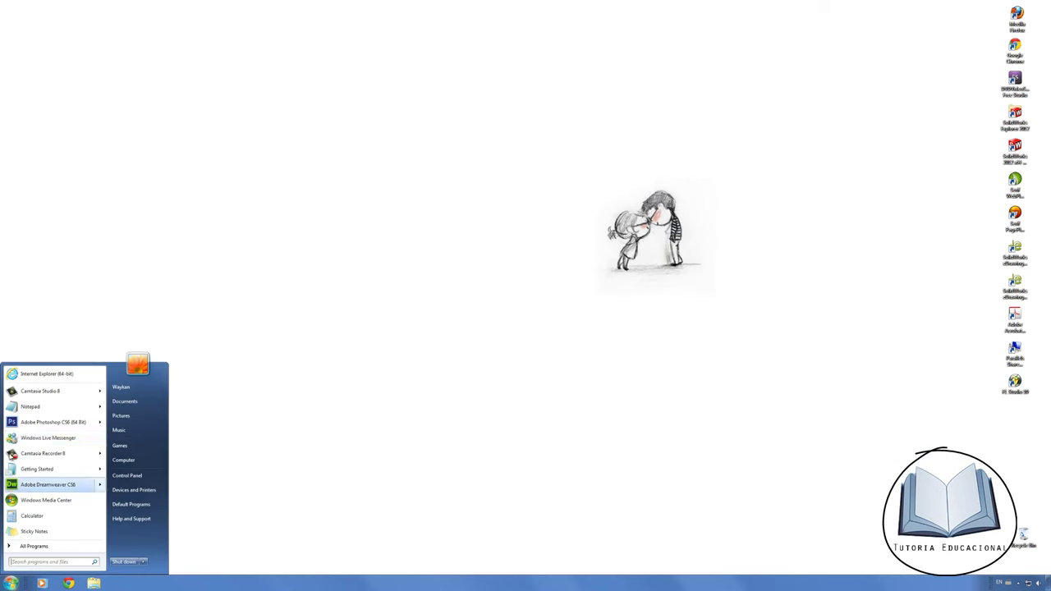
left_click(37, 422)
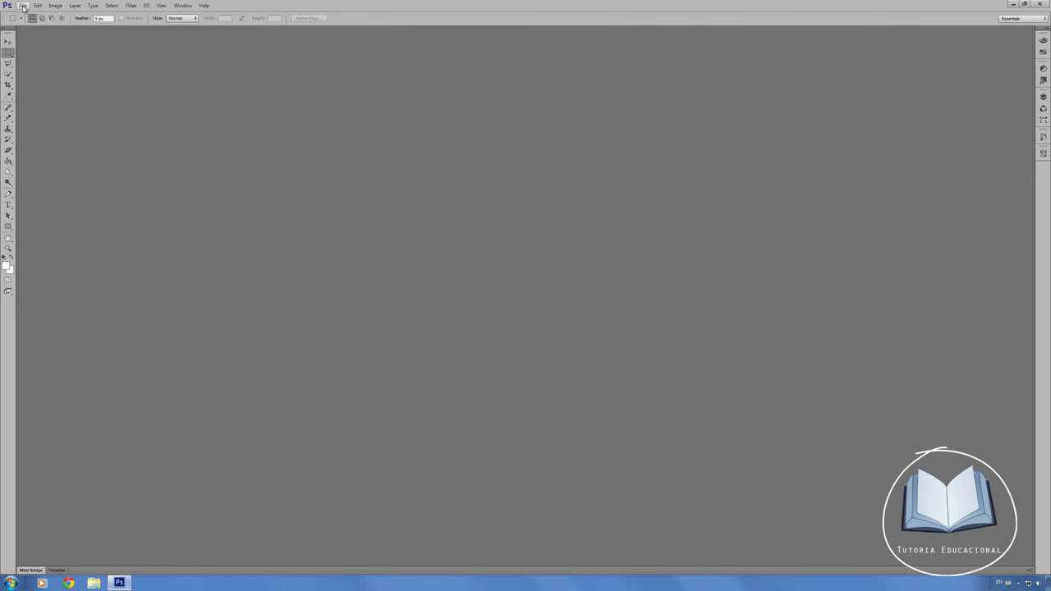
Step: Open the pink flower photo IMG_0006 with File > Open
left_click(24, 8)
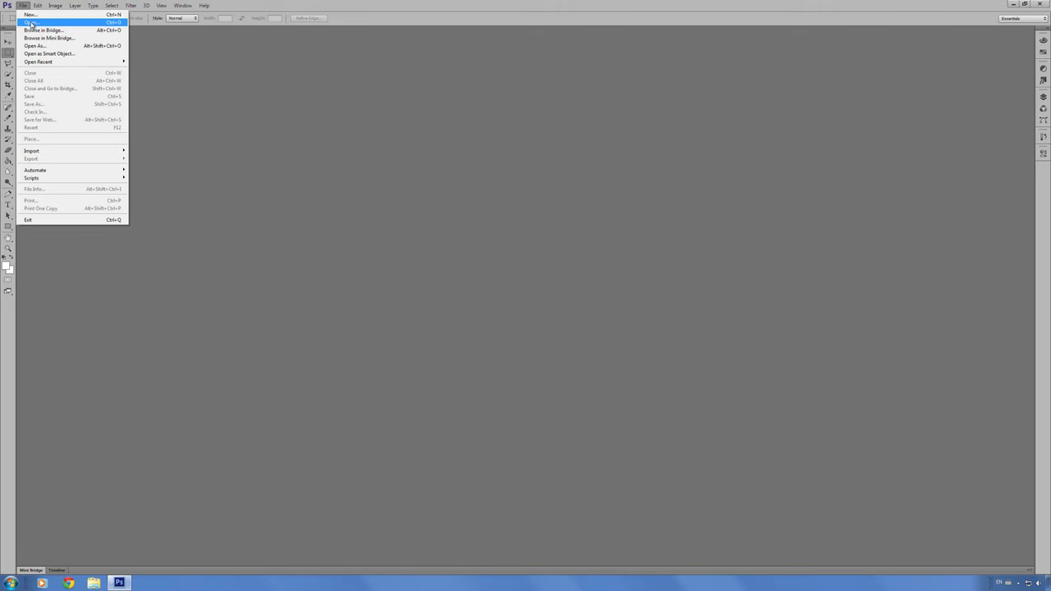
left_click(30, 22)
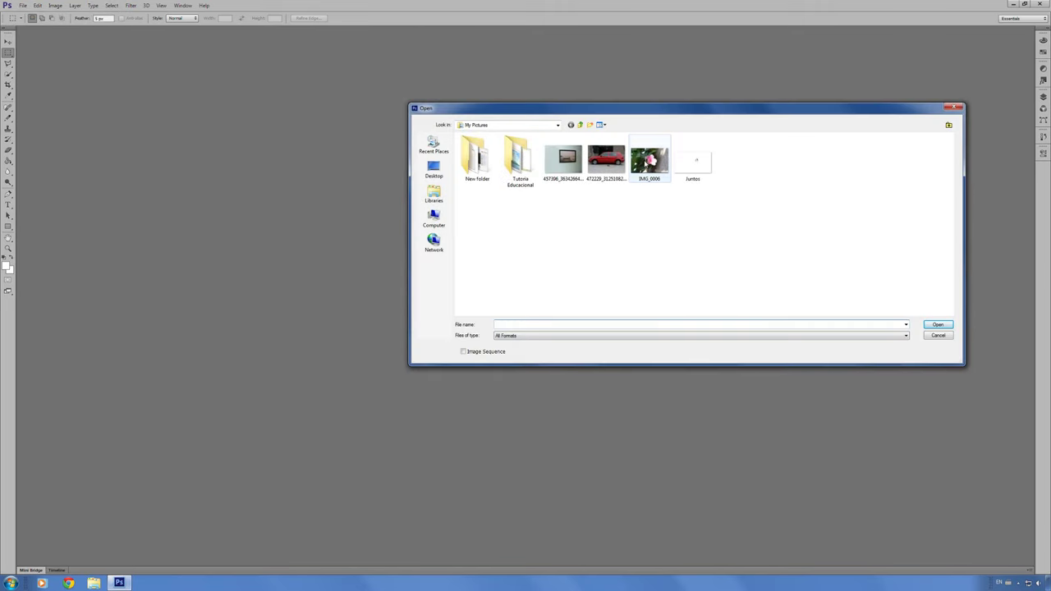
left_click(648, 160)
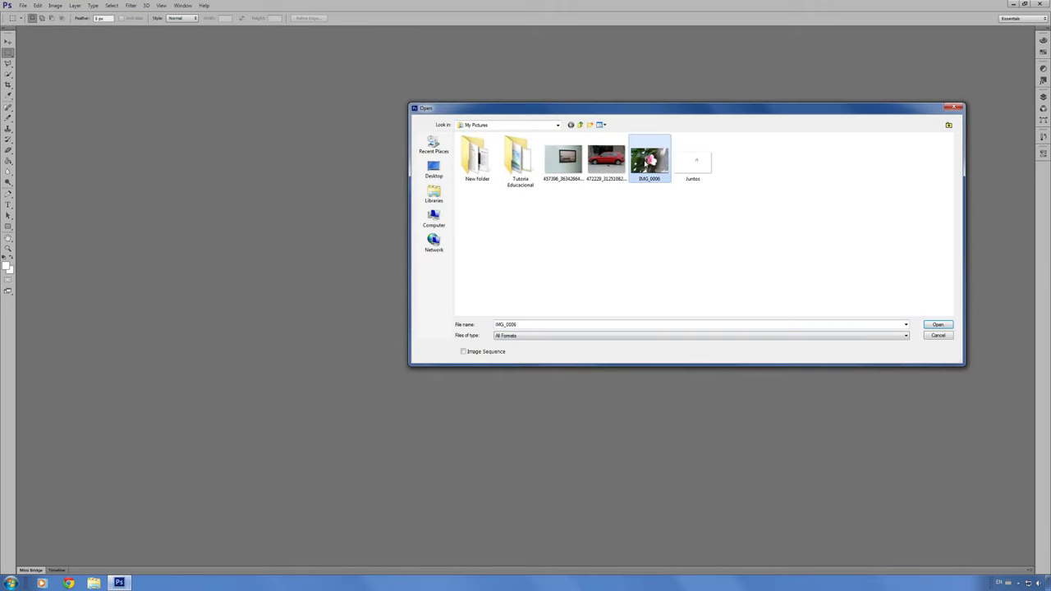
left_click(938, 325)
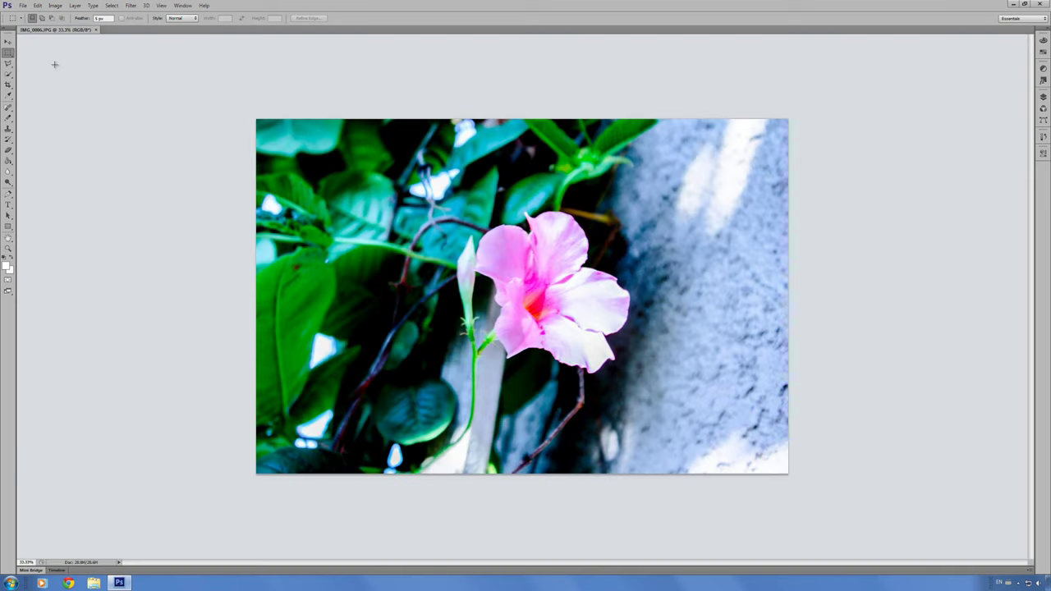
Step: Bring up File > Open again and select the 457396 wall photo in My Pictures
left_click(23, 6)
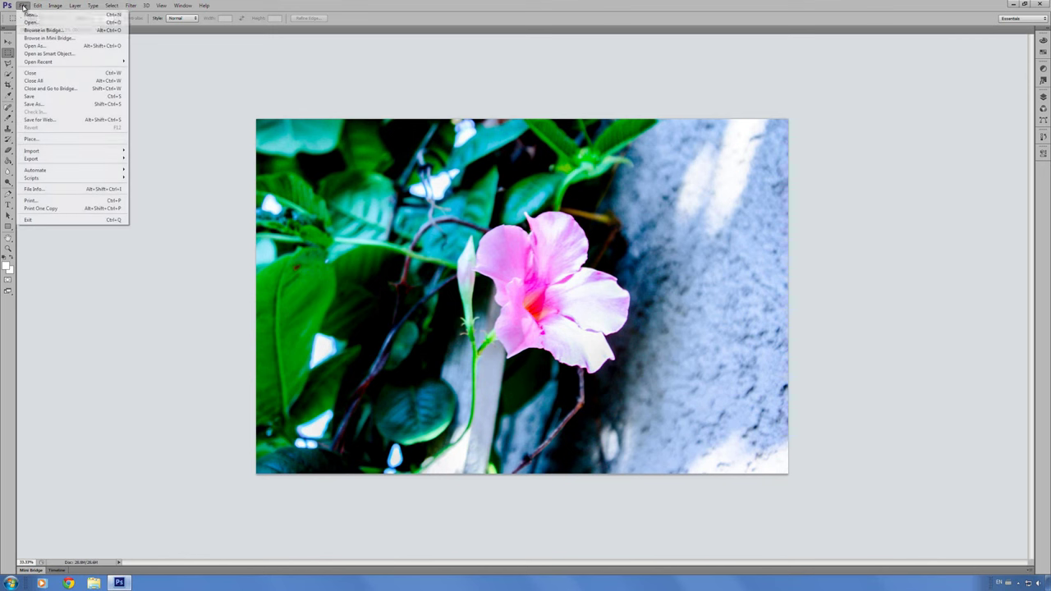
left_click(36, 24)
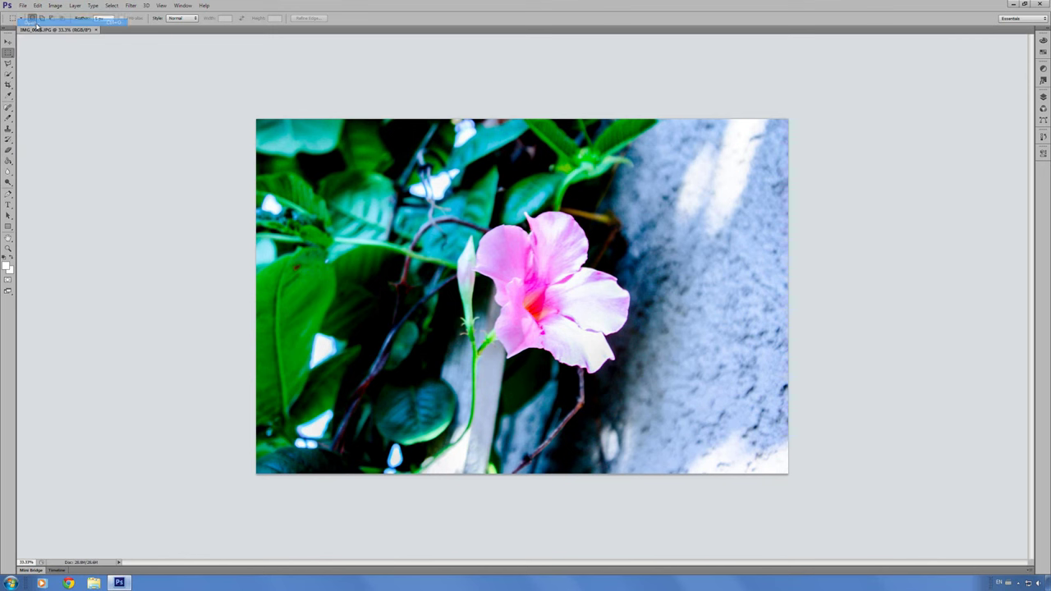
left_click(565, 161)
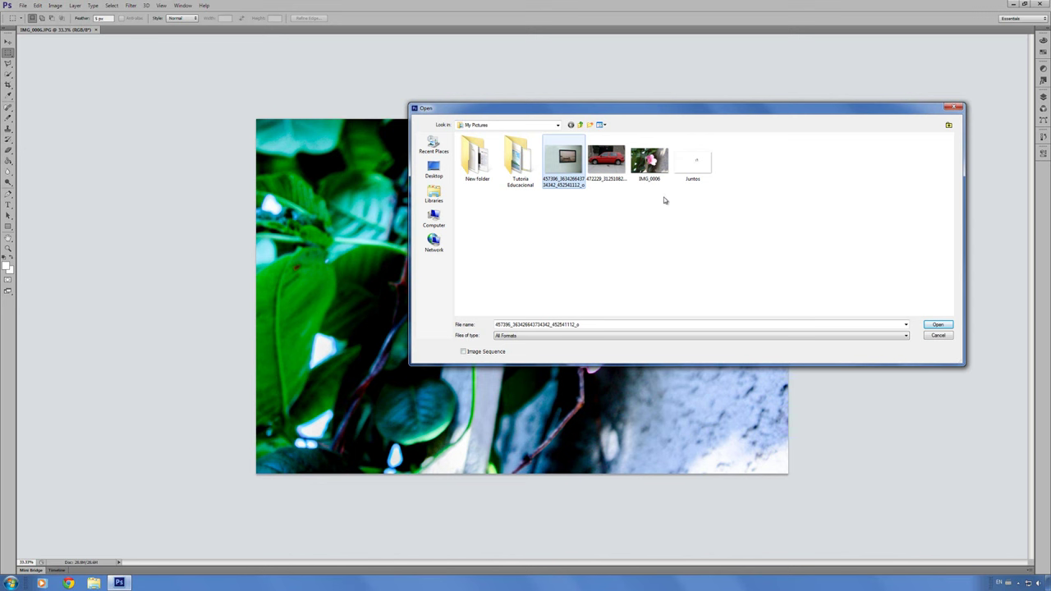
Step: Open the 457396 wall photo as a second document and select the Move Tool
left_click(938, 325)
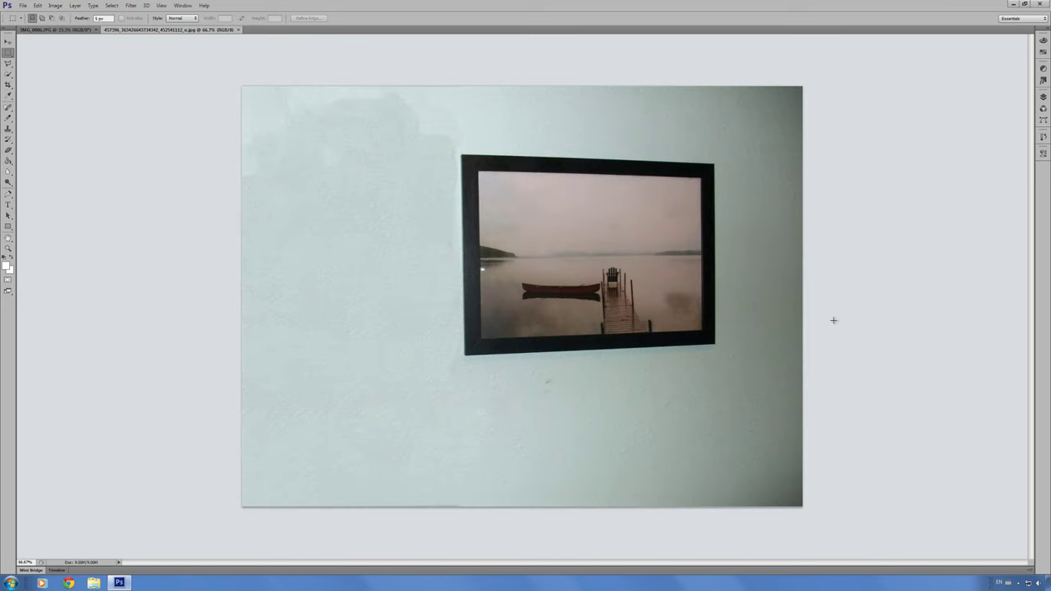
key("w")
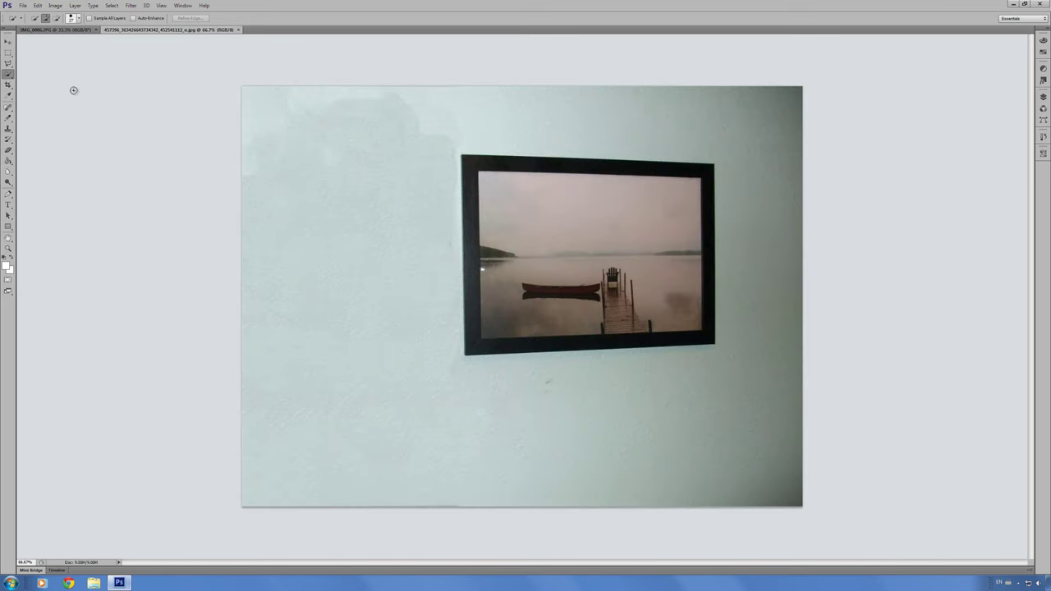
left_click(8, 42)
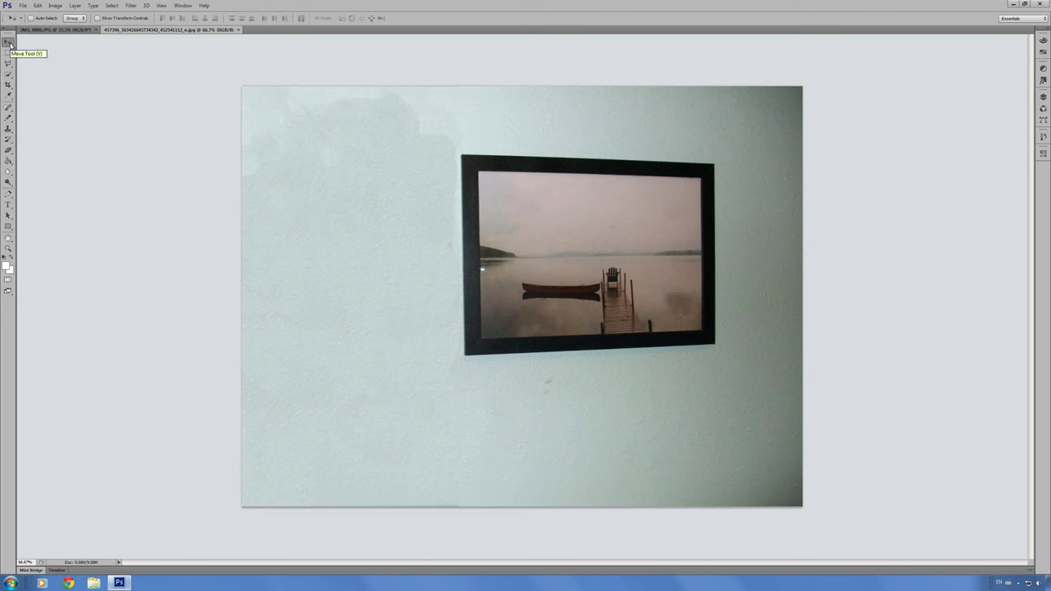
Step: Drag the flower image onto the wall photo as a new layer and close IMG_0006 without saving
mouse_move(54, 29)
left_mouse_down()
mouse_move(613, 133)
mouse_move(829, 98)
left_mouse_up()
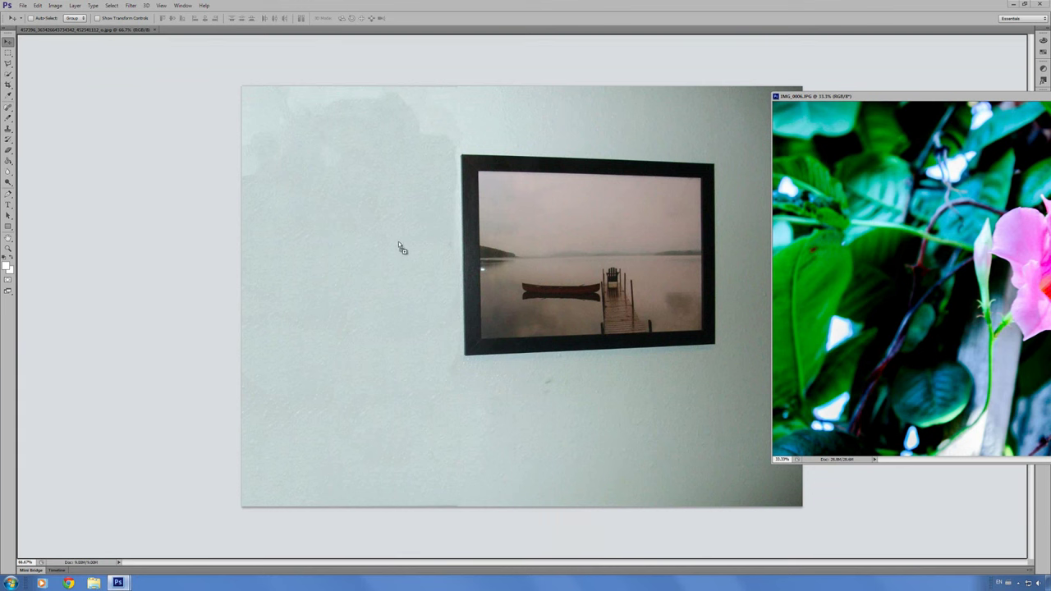
left_click_drag(345, 244, 332, 244)
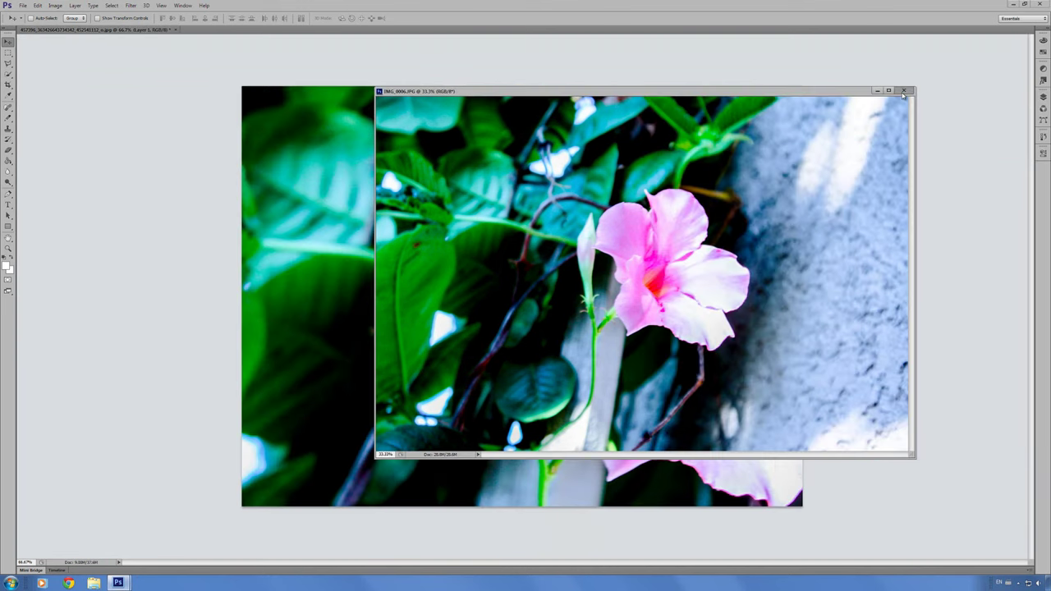
left_click(903, 91)
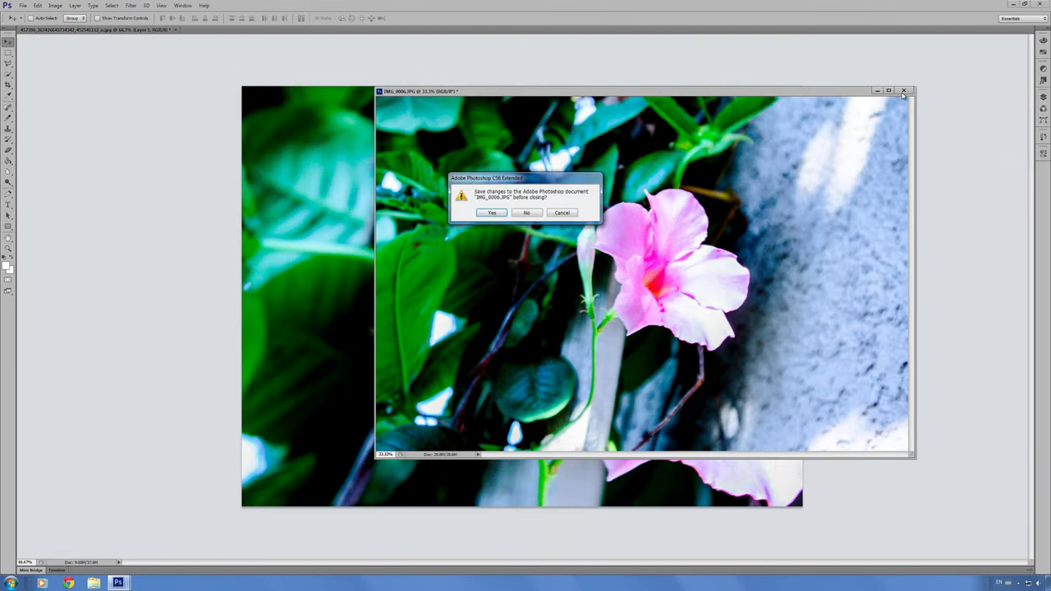
left_click(527, 213)
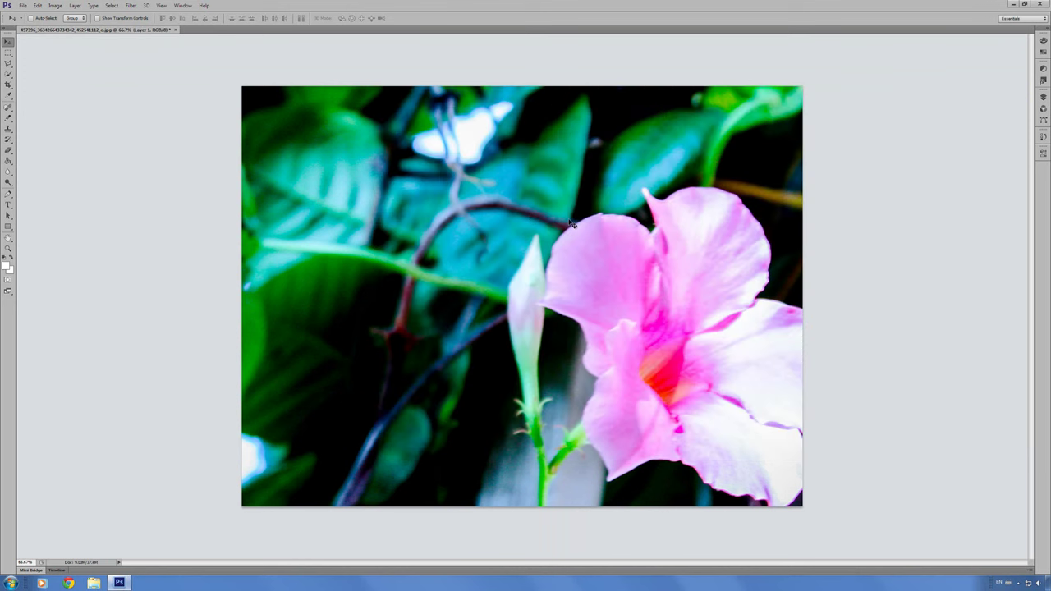
key("ctrl+t")
Step: Scale the flower layer to roughly 43% over the black picture frame and commit the transform
left_click_drag(474, 279, 360, 185)
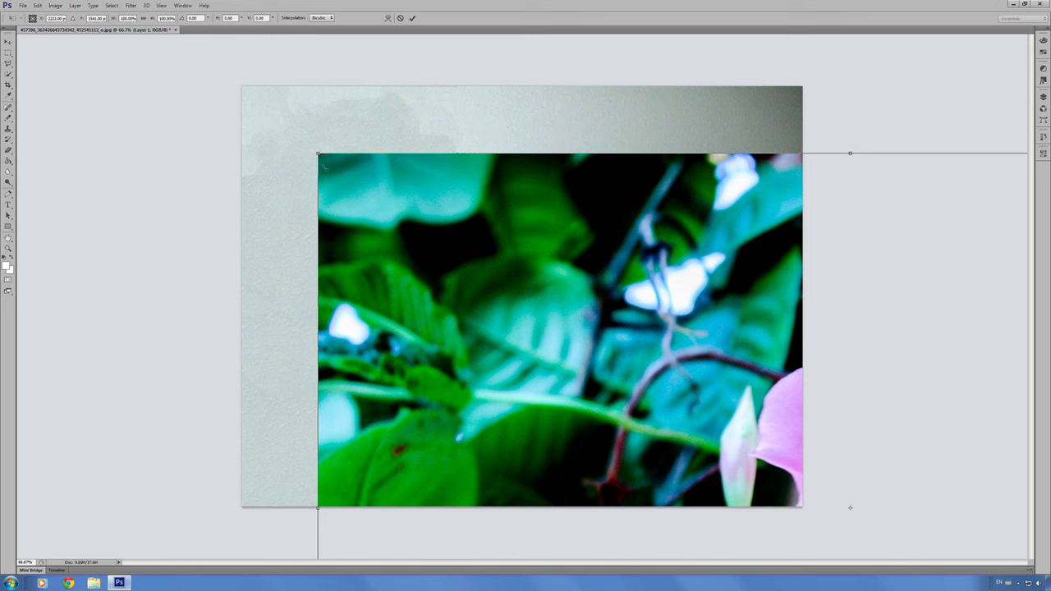
left_click_drag(320, 155, 592, 336)
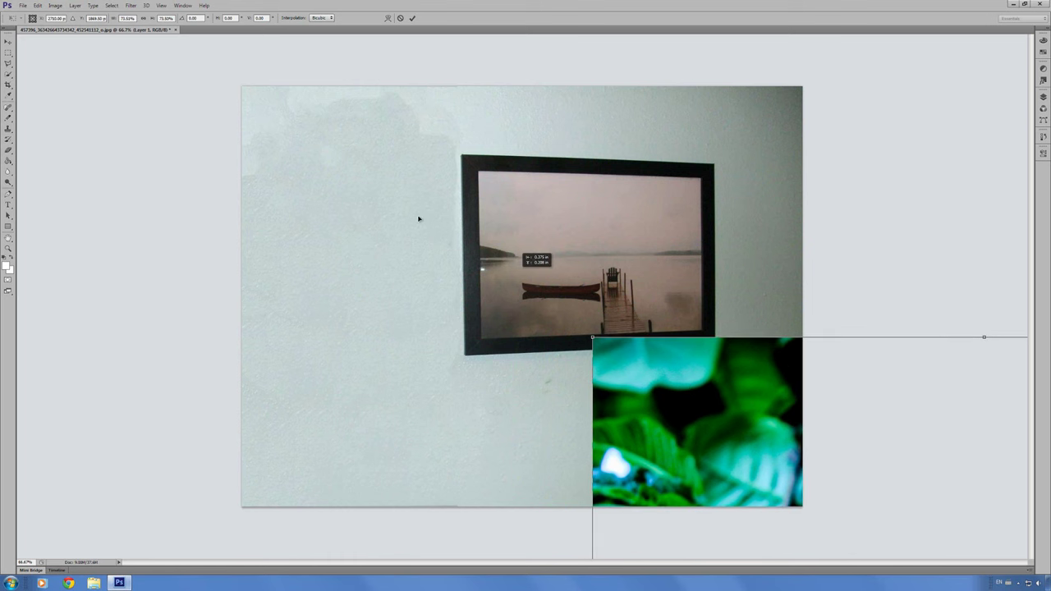
left_click_drag(418, 218, 177, 76)
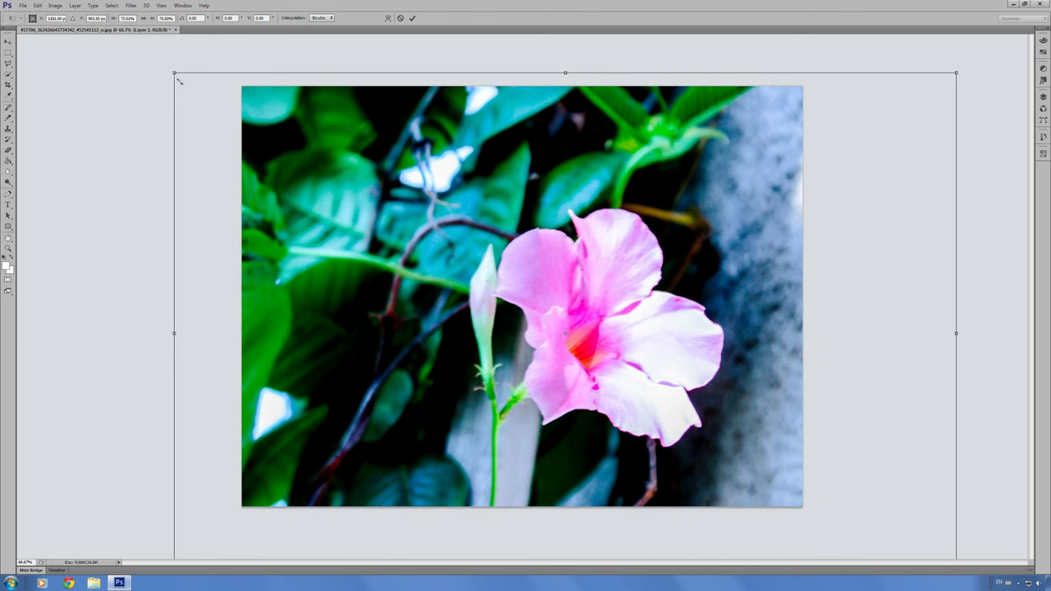
left_click_drag(174, 72, 420, 238)
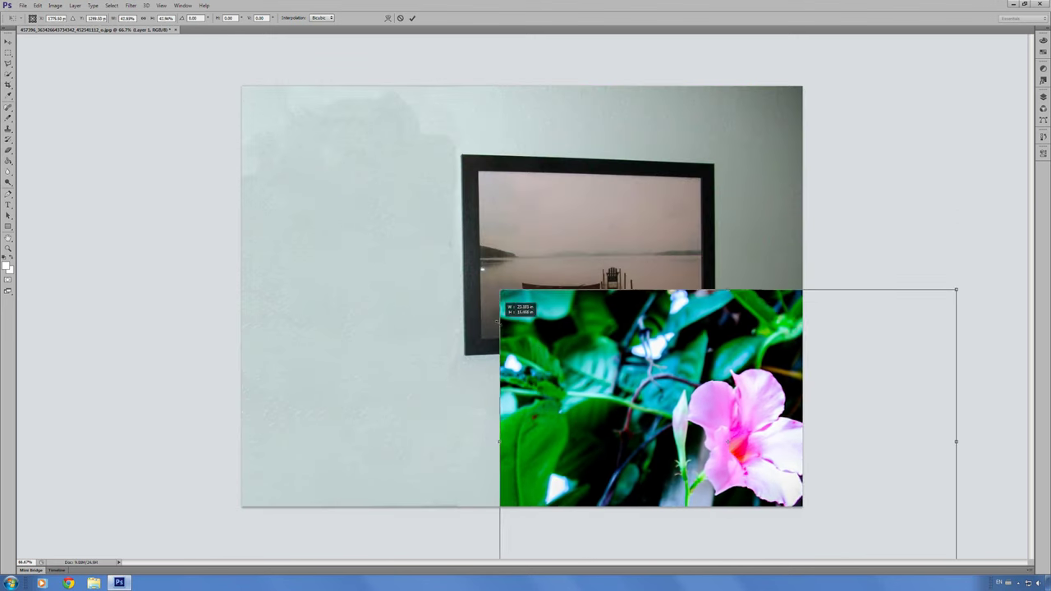
left_click_drag(474, 302, 498, 322)
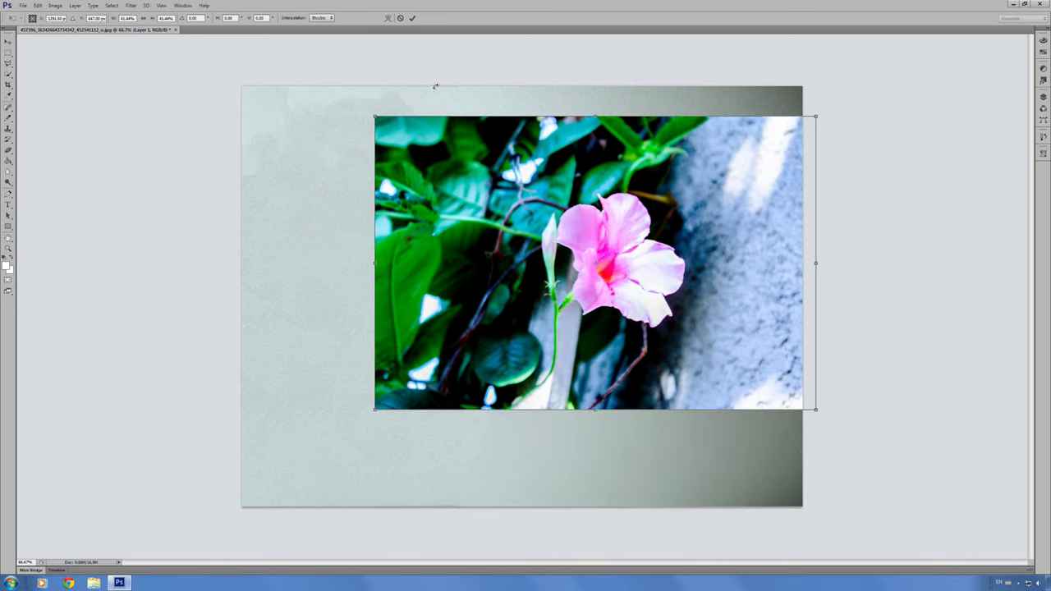
left_click(412, 18)
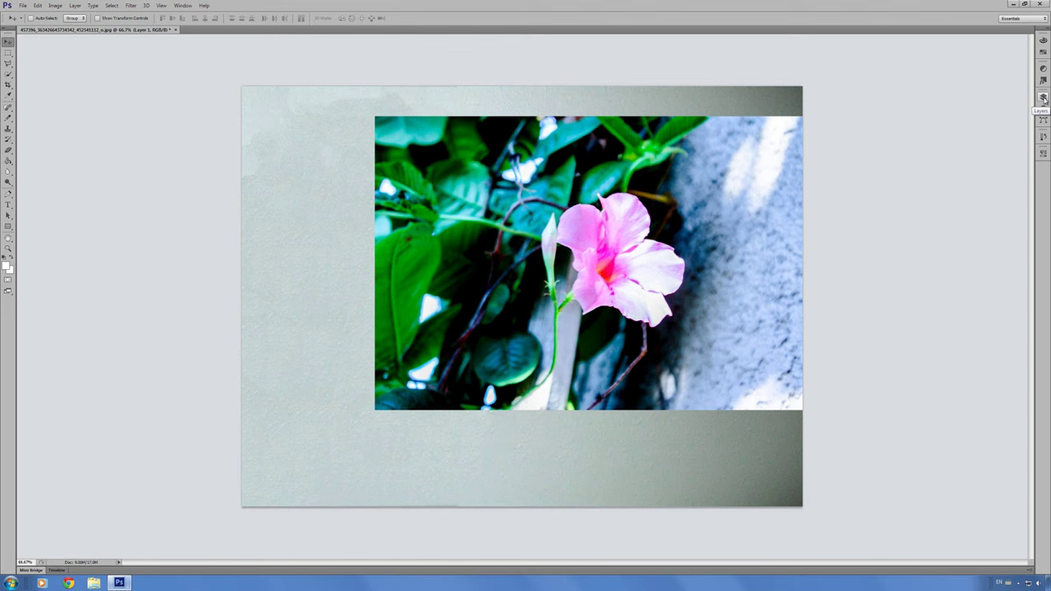
Step: Lower Layer 1's opacity in the Layers panel to about 27%
left_click(1043, 99)
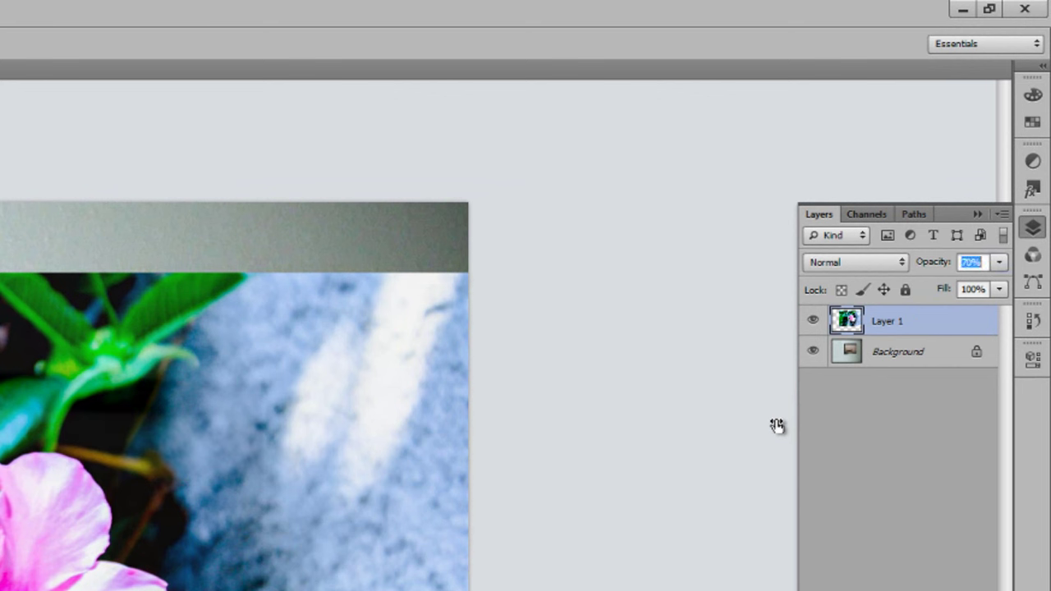
key("5")
key("2")
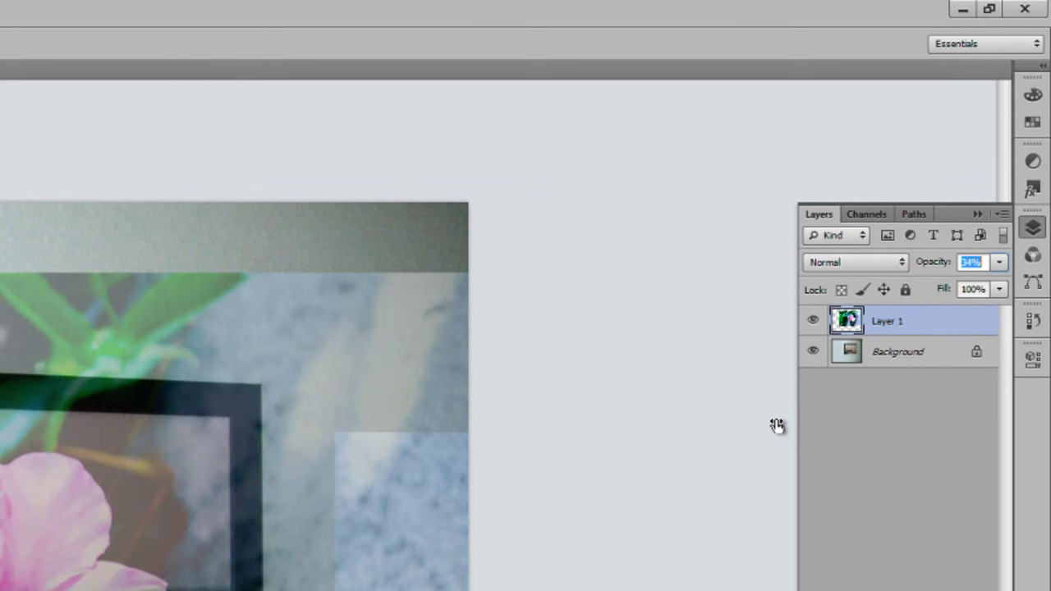
key("2")
key("0")
key("4")
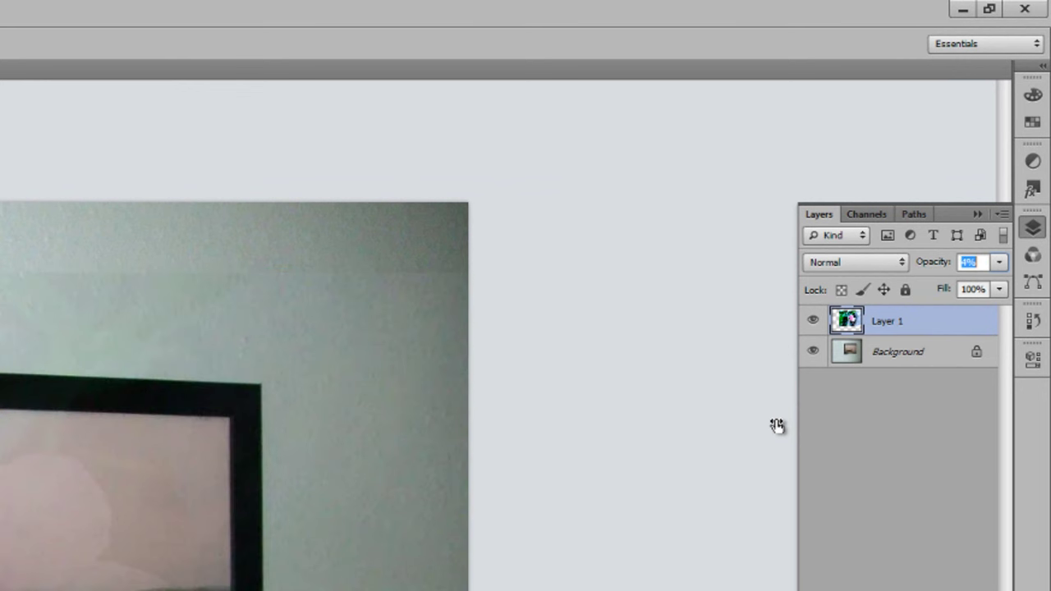
key("1")
key("5")
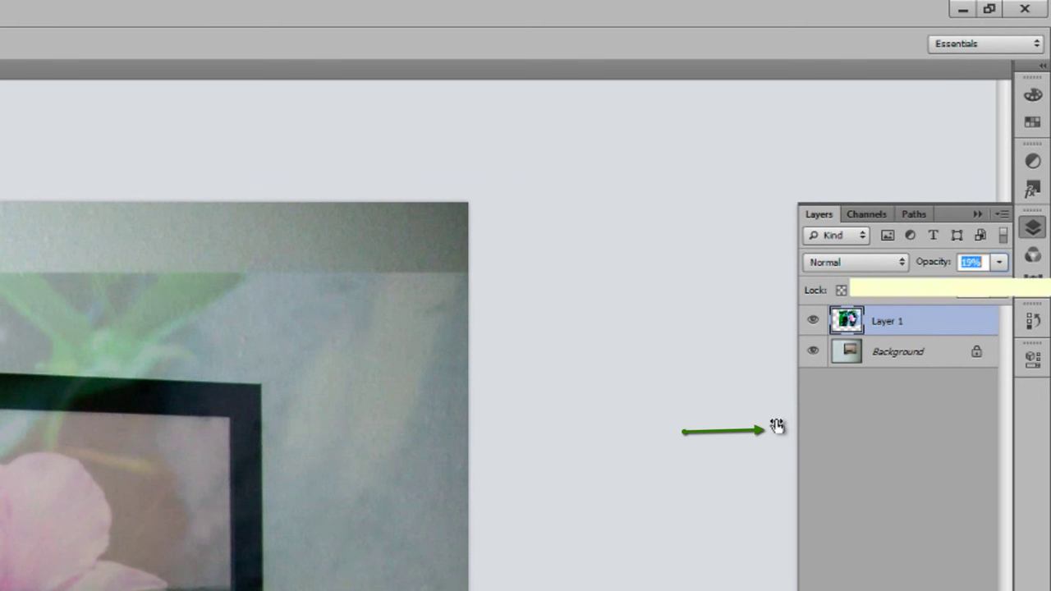
left_click_drag(775, 426, 780, 427)
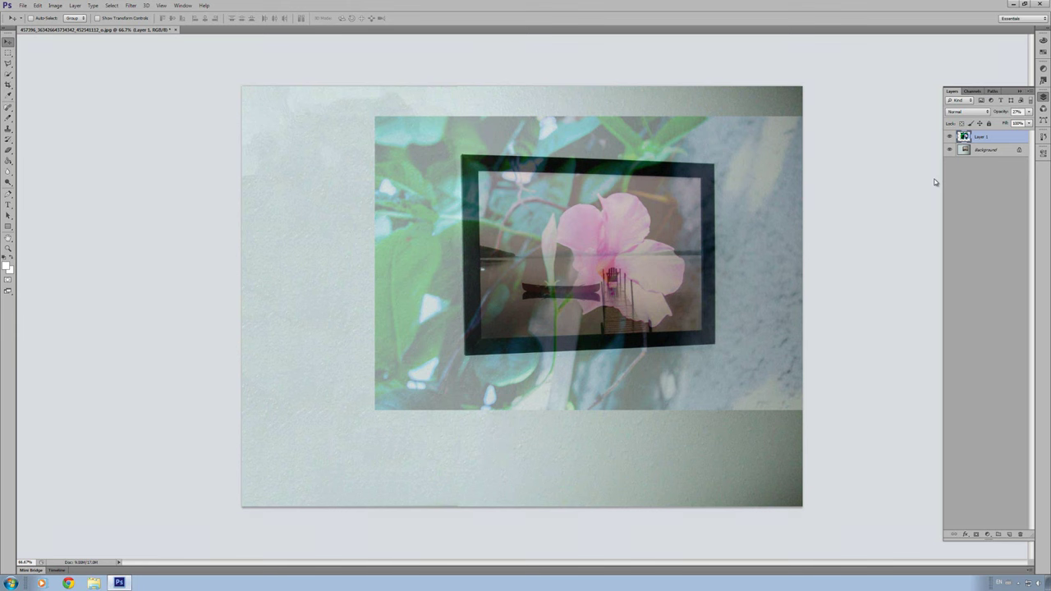
Step: Nudge the flower layer, then shrink it further from its top-left corner with Free Transform
left_click_drag(666, 291, 670, 271)
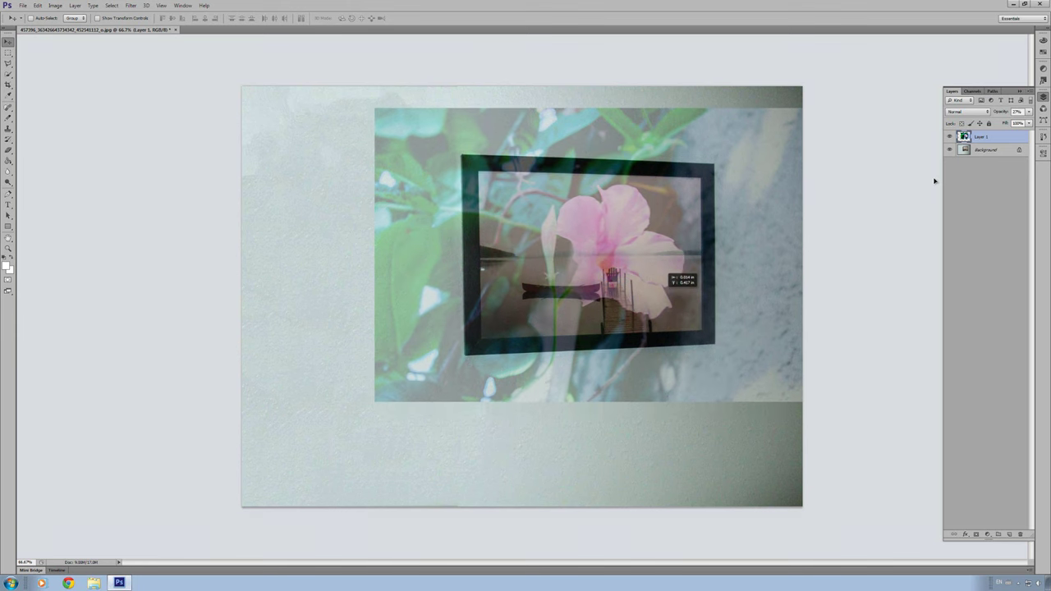
key("shift+Down")
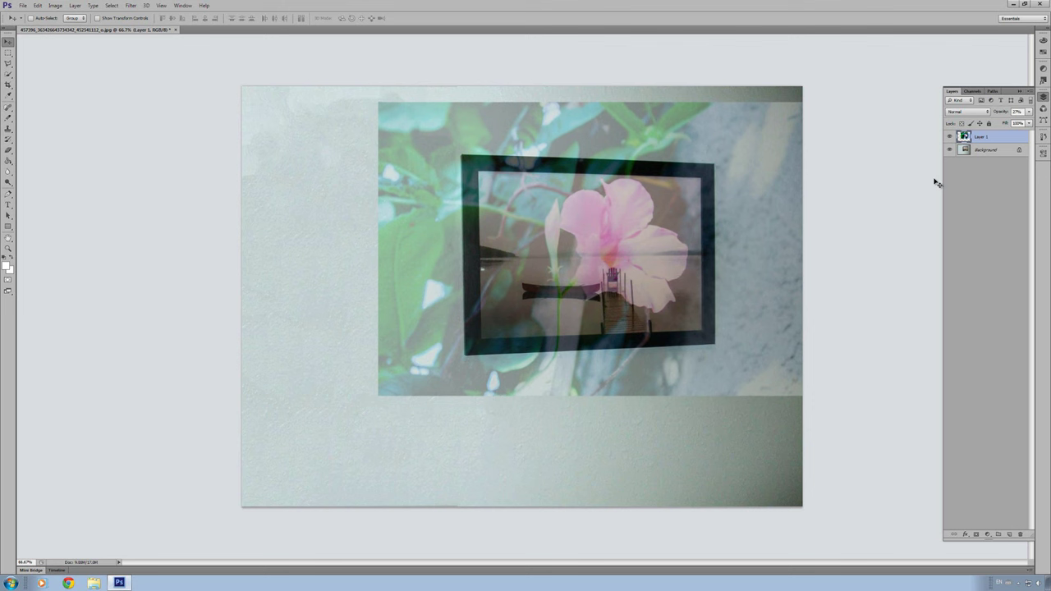
key("ctrl+t")
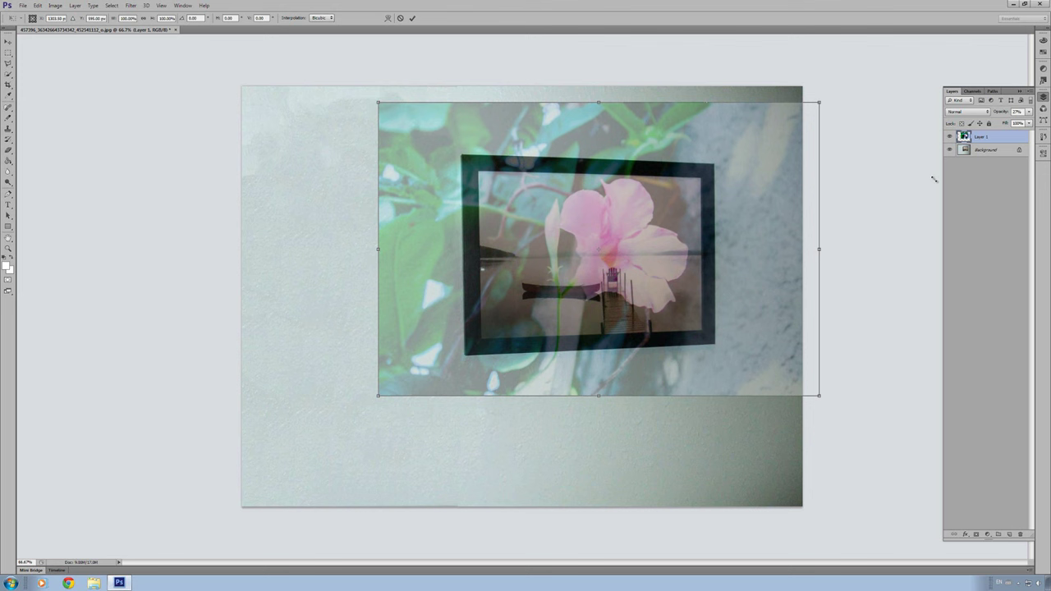
left_click_drag(378, 102, 426, 134)
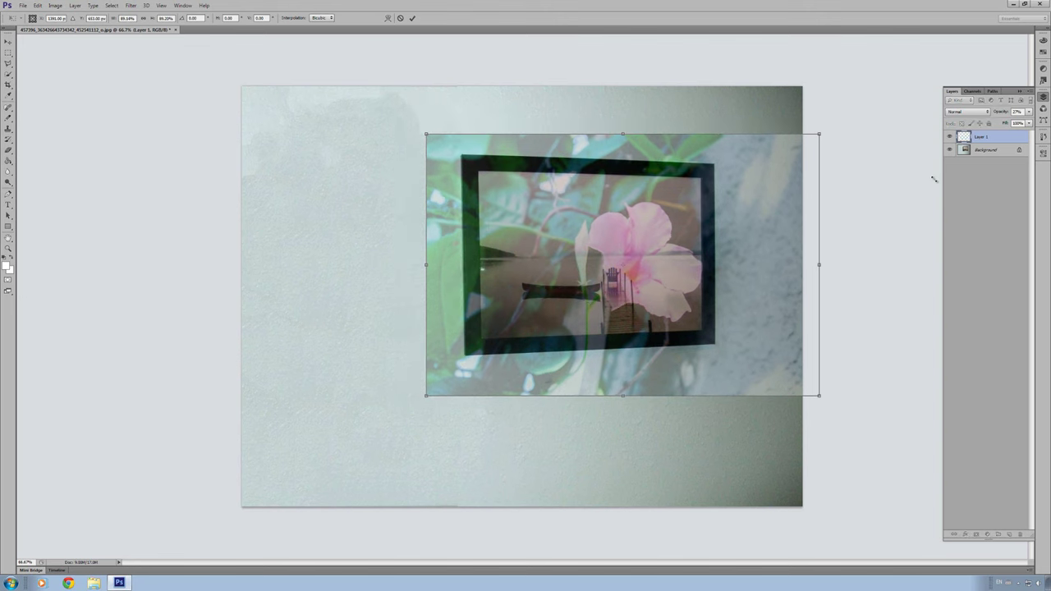
key("Return")
Step: Nudge the flower up and left so the blossom sits inside the black frame
key("shift+Left")
key("shift+Left")
key("shift+Left")
key("shift+Up")
key("shift+Up")
key("shift+Left")
key("shift+Up")
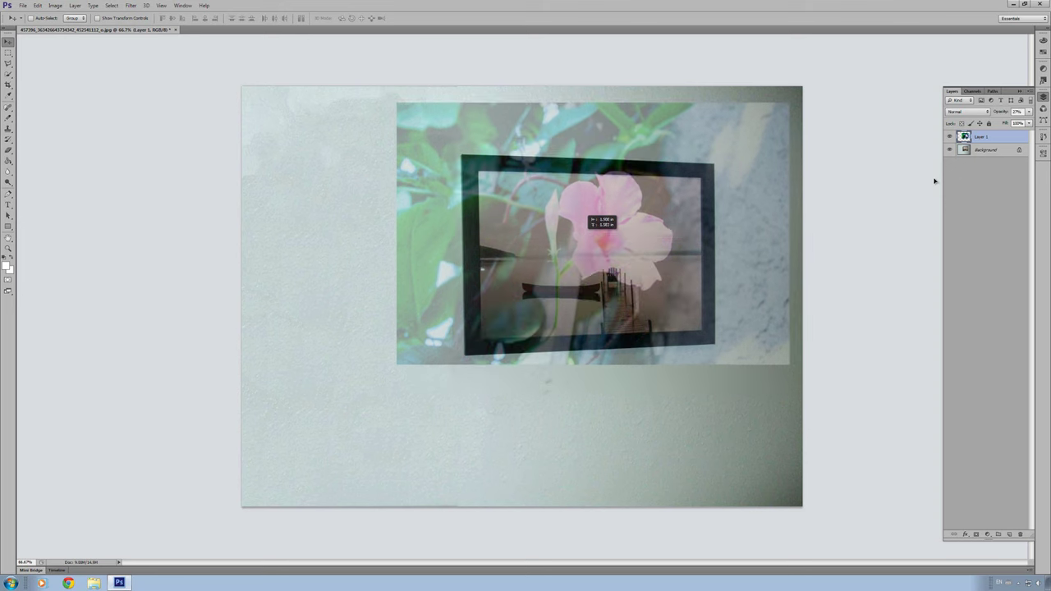
key("shift+Up")
key("shift+Left")
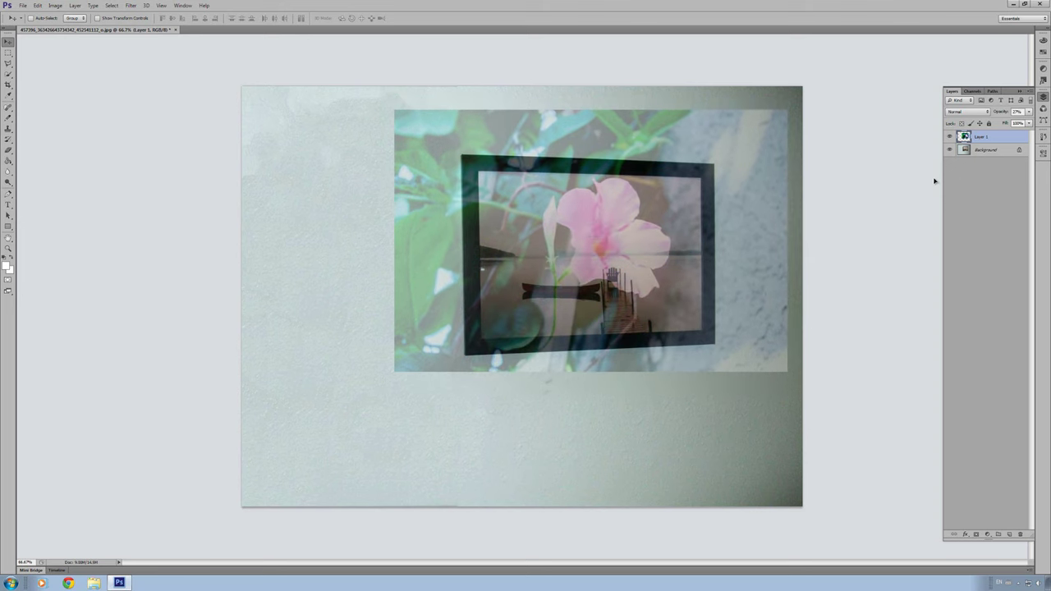
key("m")
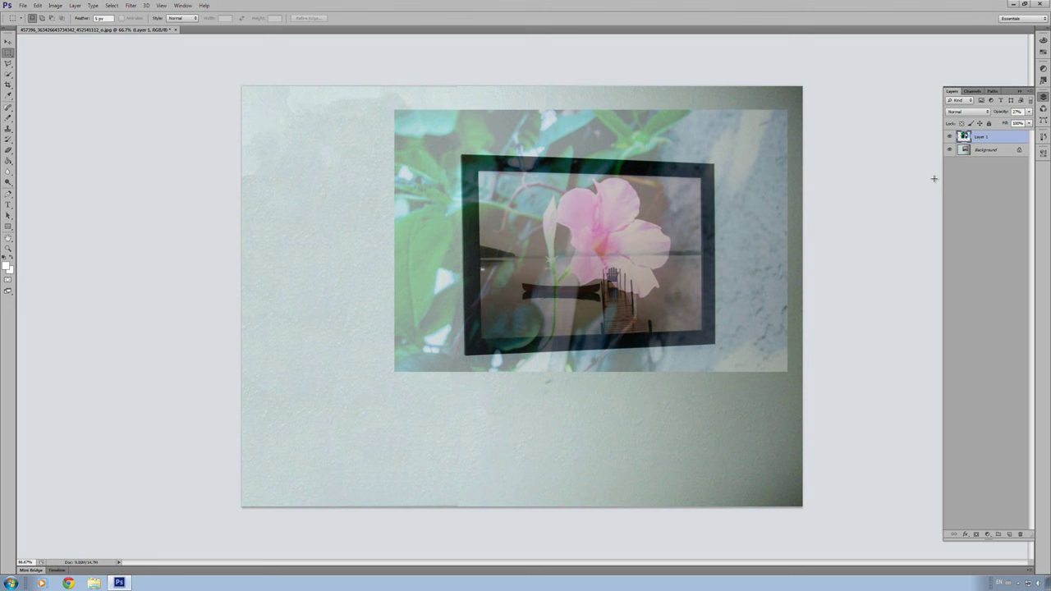
Step: Try the marquee and lasso variants, settling on the Polygonal Lasso Tool
right_click(9, 53)
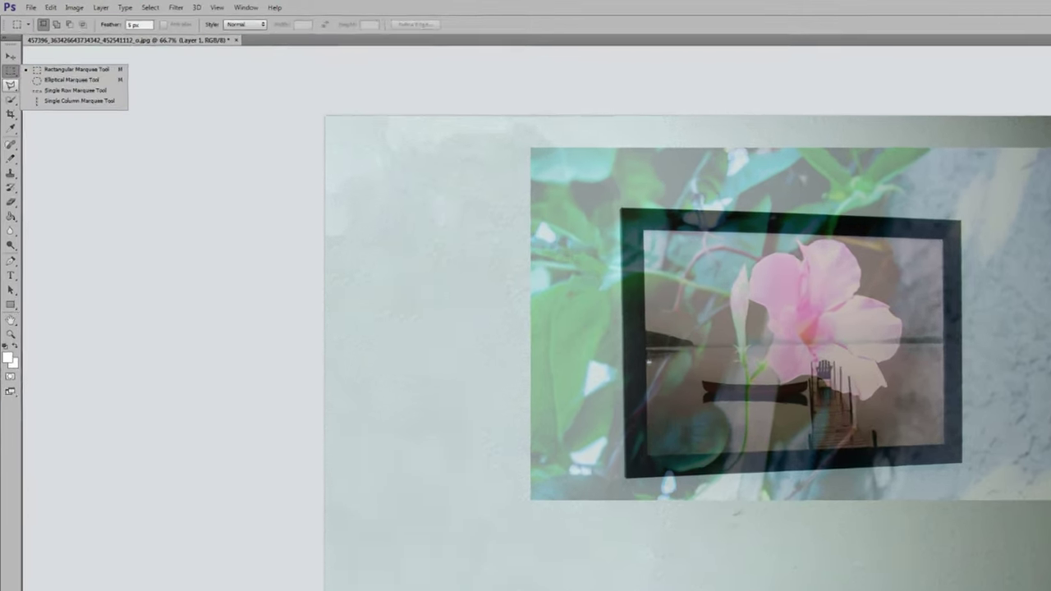
left_click(9, 63)
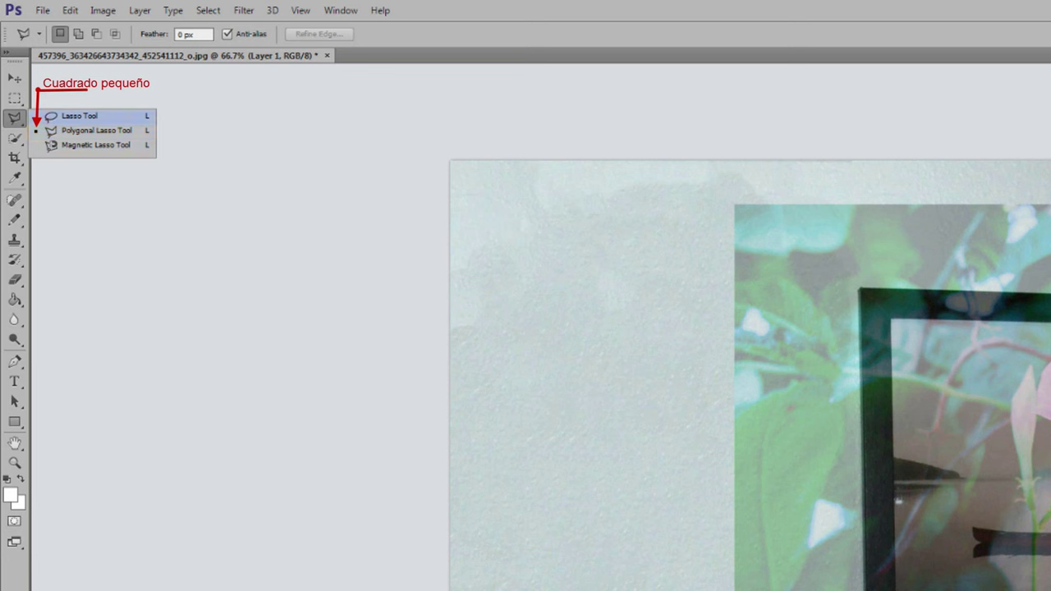
left_click(79, 115)
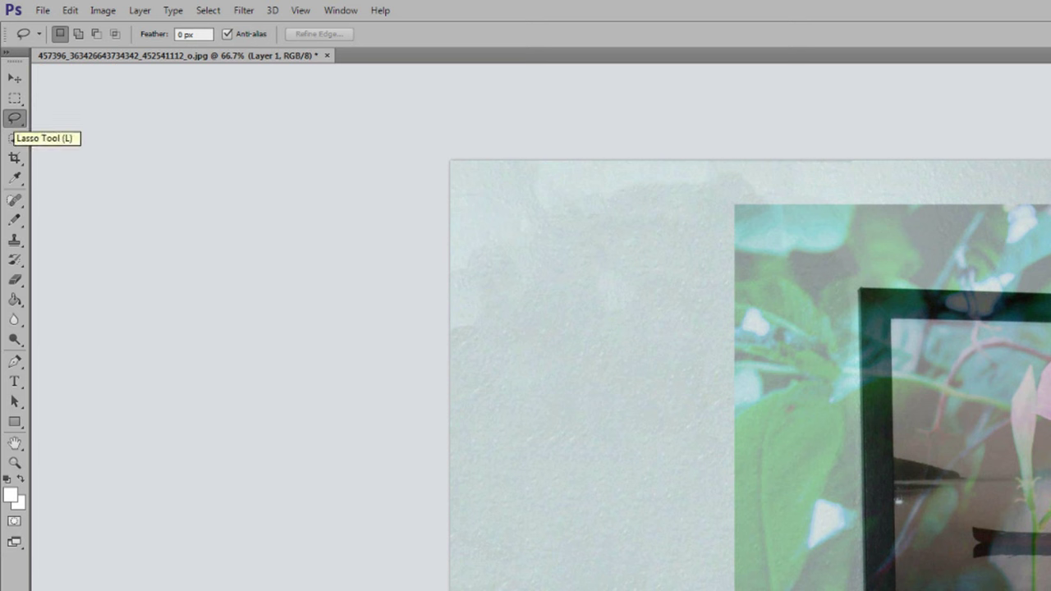
left_click(14, 119)
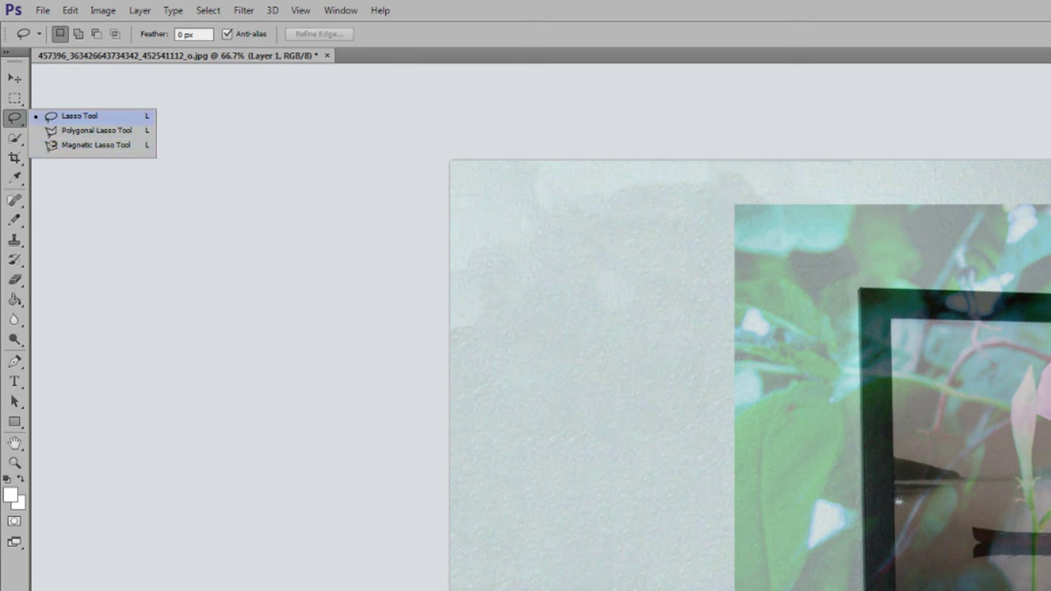
left_click(95, 144)
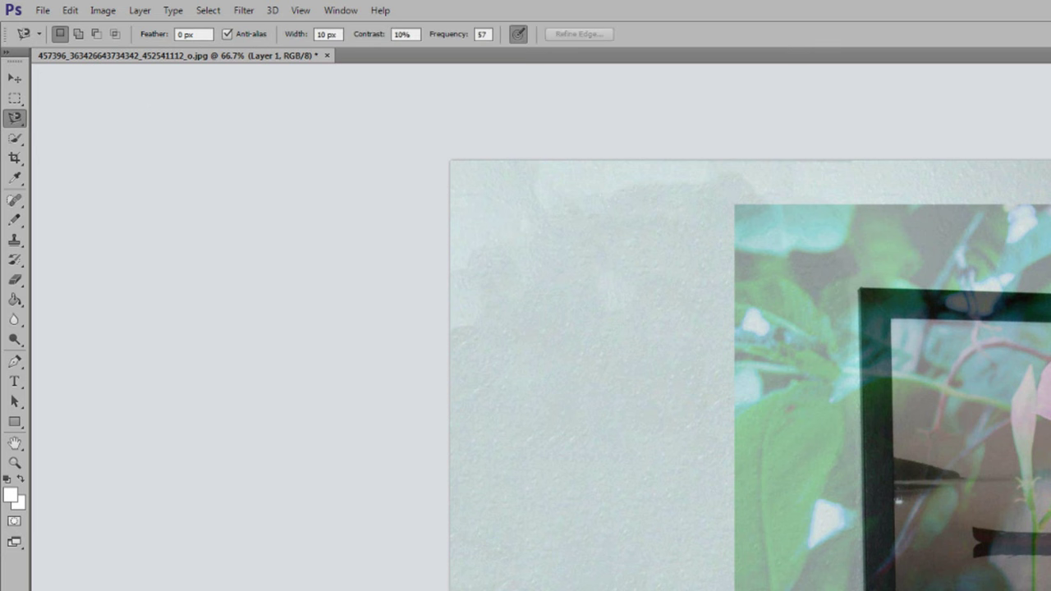
right_click(15, 117)
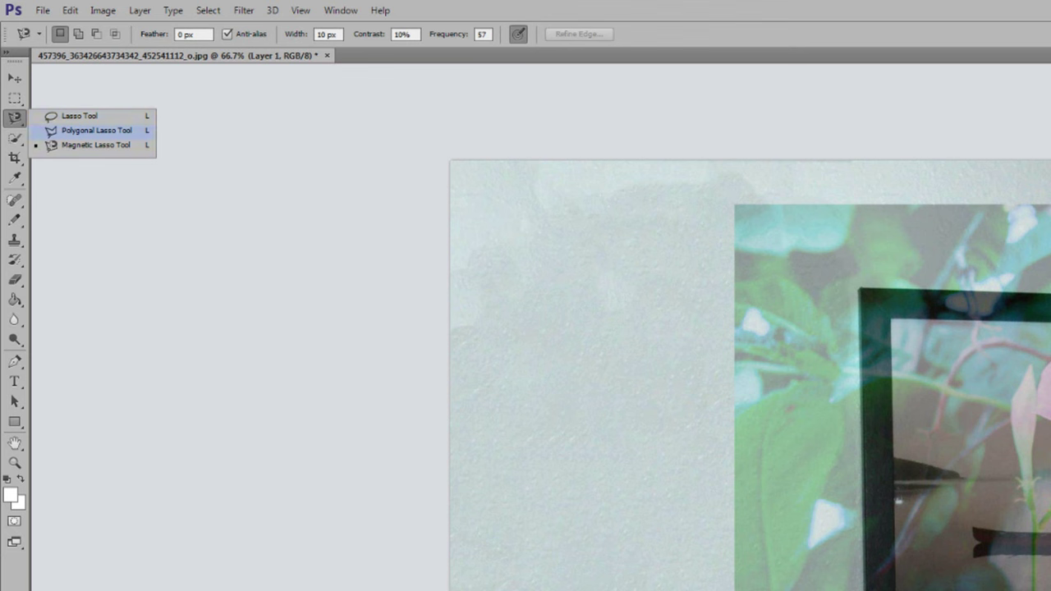
left_click(94, 130)
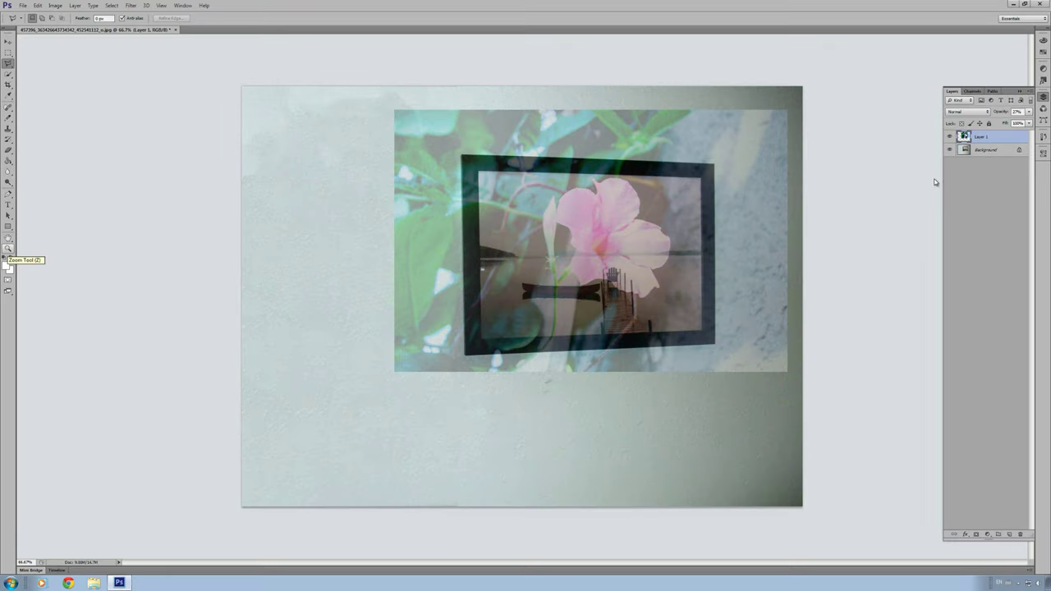
Step: Zoom to 200% on the frame's inner opening and hide the Layers panel
key("z")
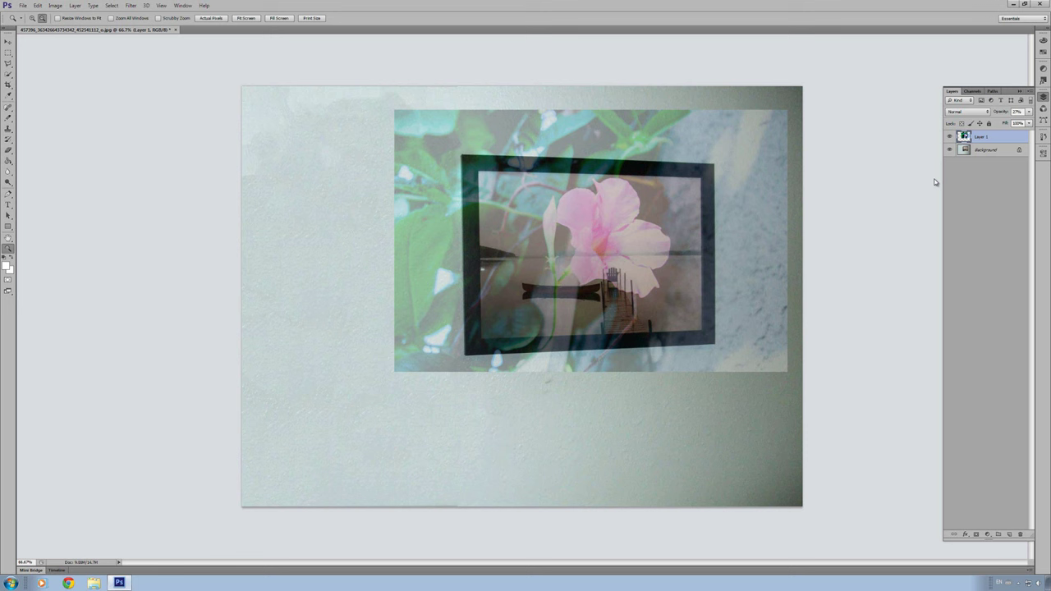
key("alt")
key("alt")
left_click(935, 179)
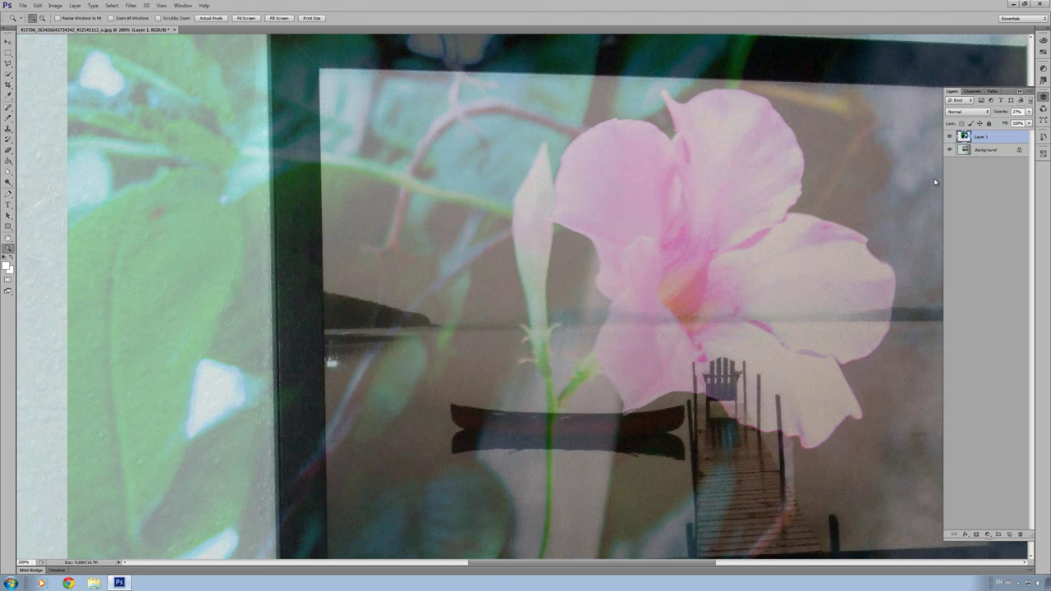
key("F7")
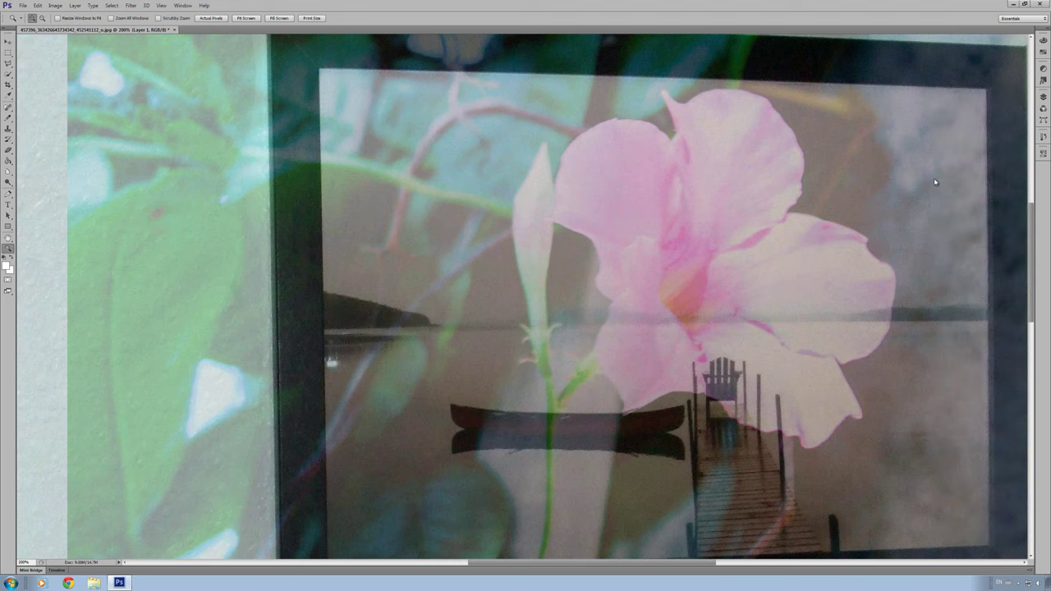
scroll(934, 183, "down", 1)
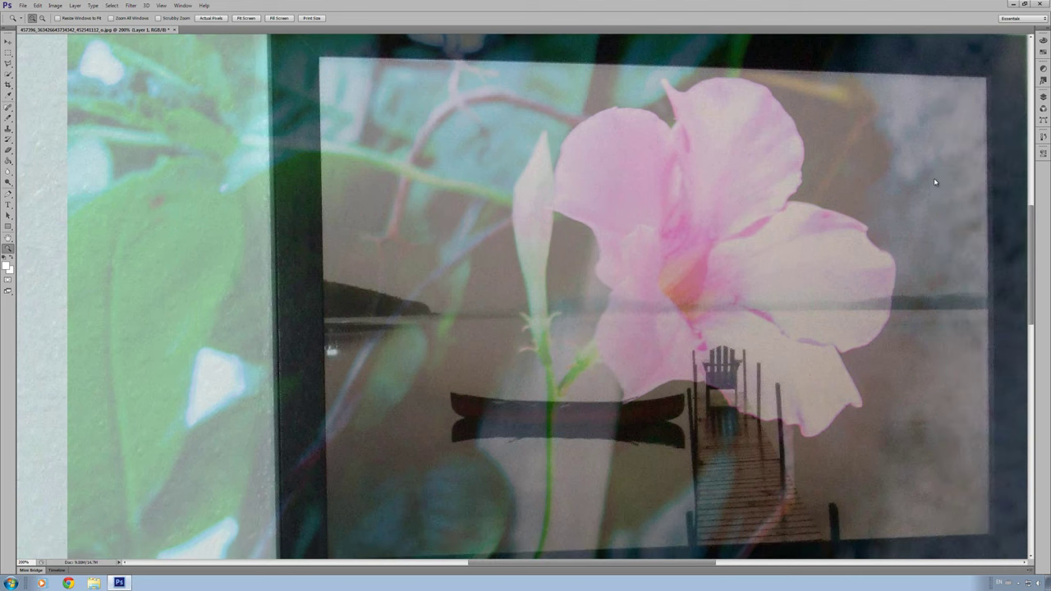
scroll(934, 182, "down", 1)
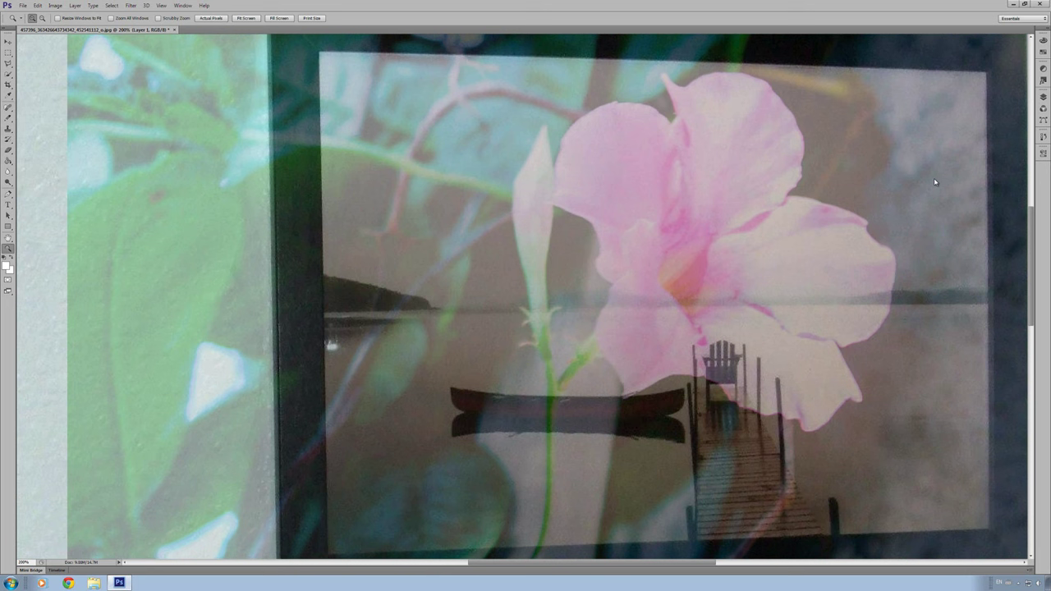
key("l")
key("l")
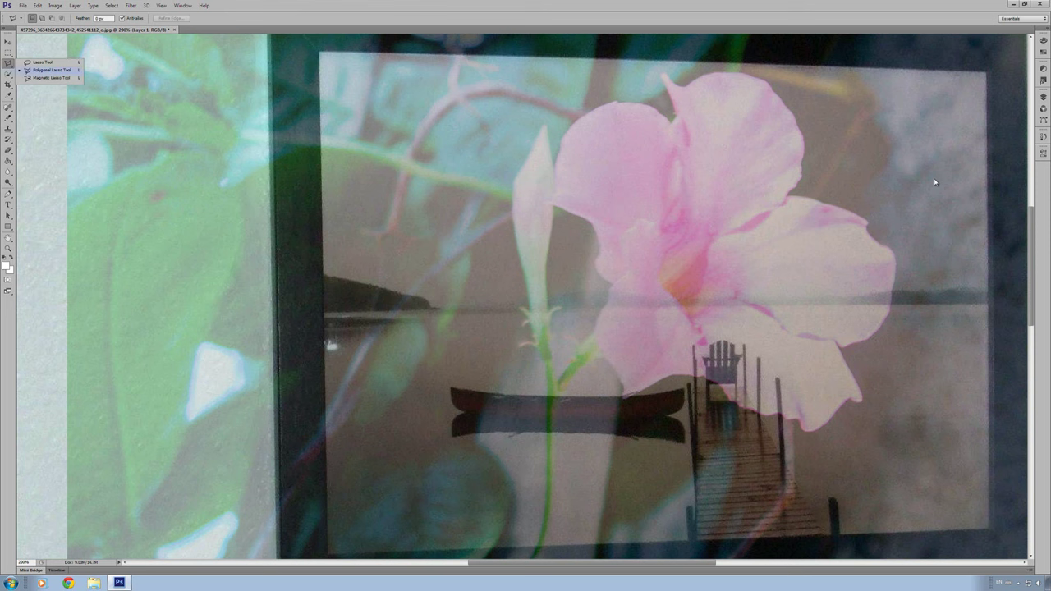
Step: Select the Polygonal Lasso Tool to trace the frame's inner opening
left_click(934, 182)
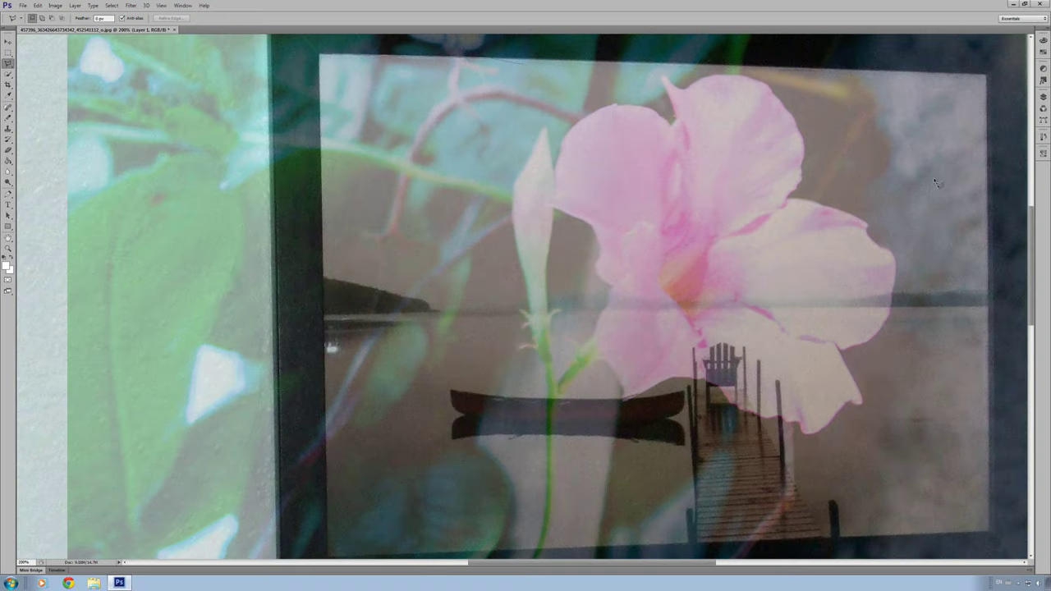
scroll(936, 182, "down", 2)
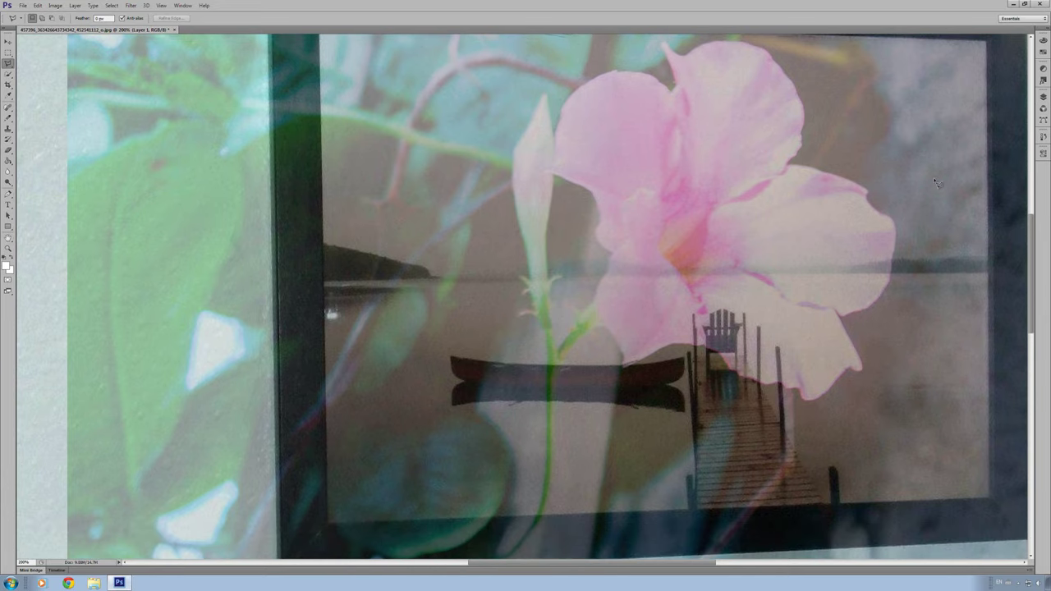
scroll(935, 182, "up", 1)
scroll(935, 182, "up", 2)
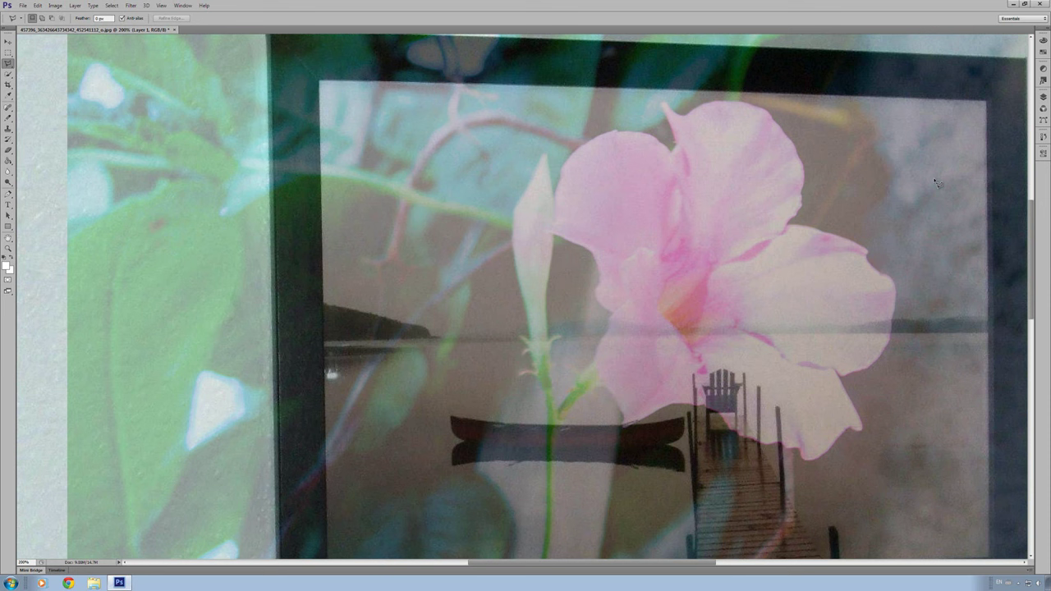
scroll(936, 182, "left", 1)
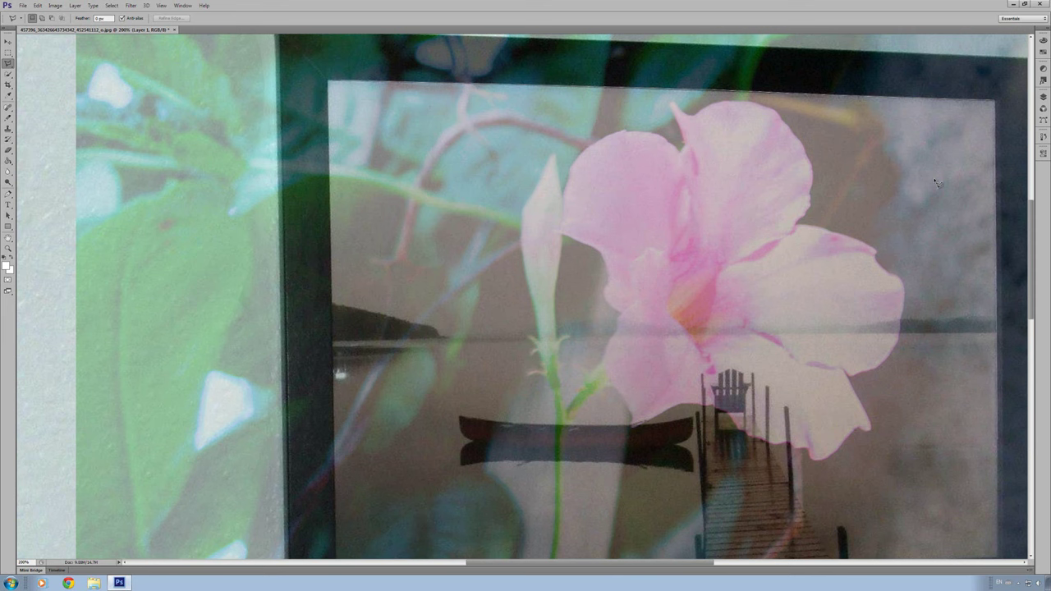
Step: Trace the frame's four inner corners with the Polygonal Lasso and close the selection
scroll(936, 182, "down", 2)
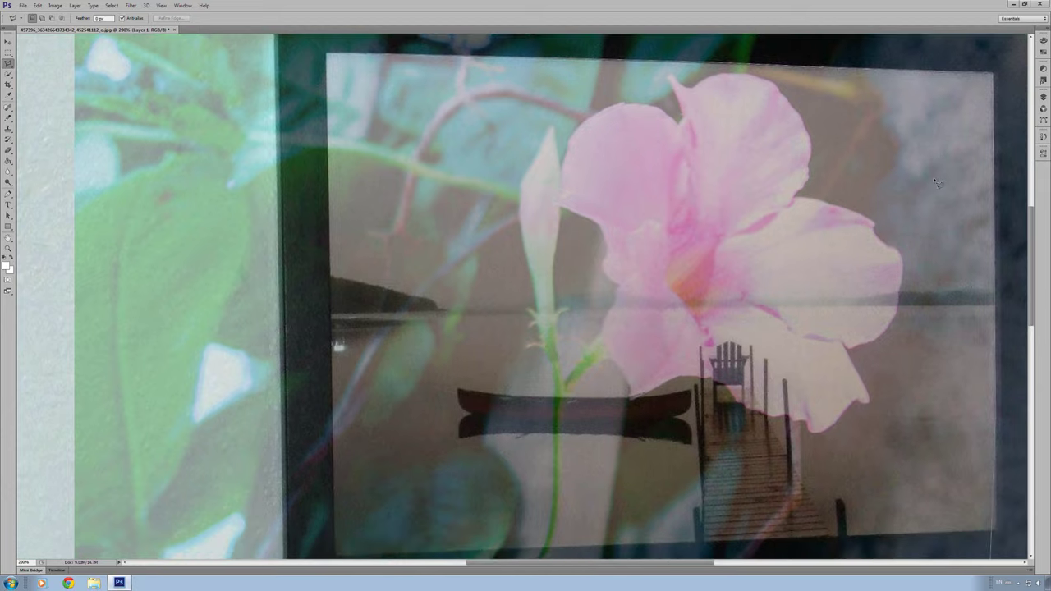
scroll(936, 182, "down", 2)
scroll(936, 182, "right", 2)
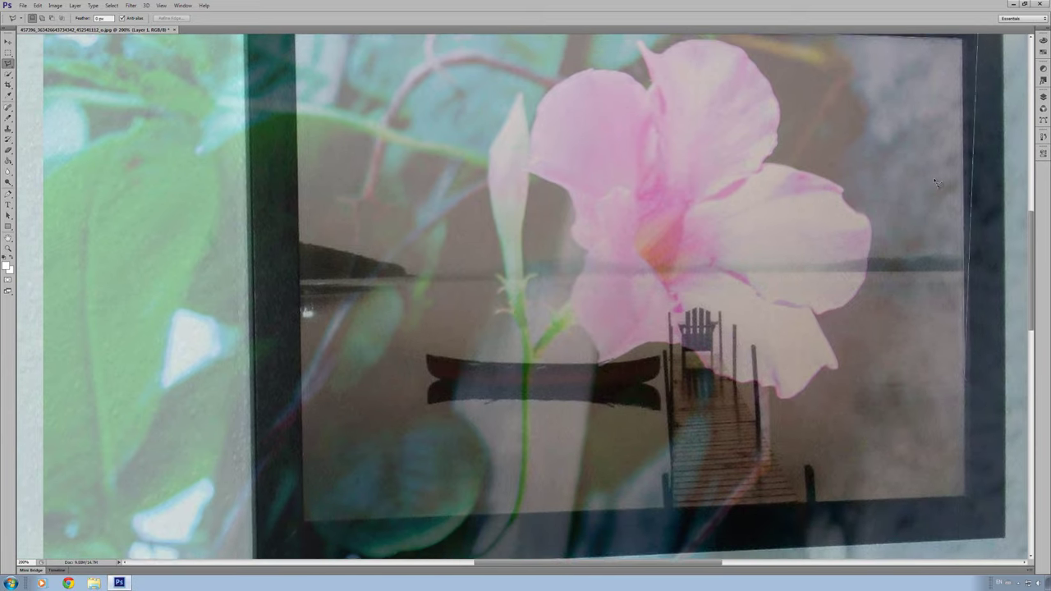
scroll(934, 182, "up", 2)
scroll(934, 182, "down", 1)
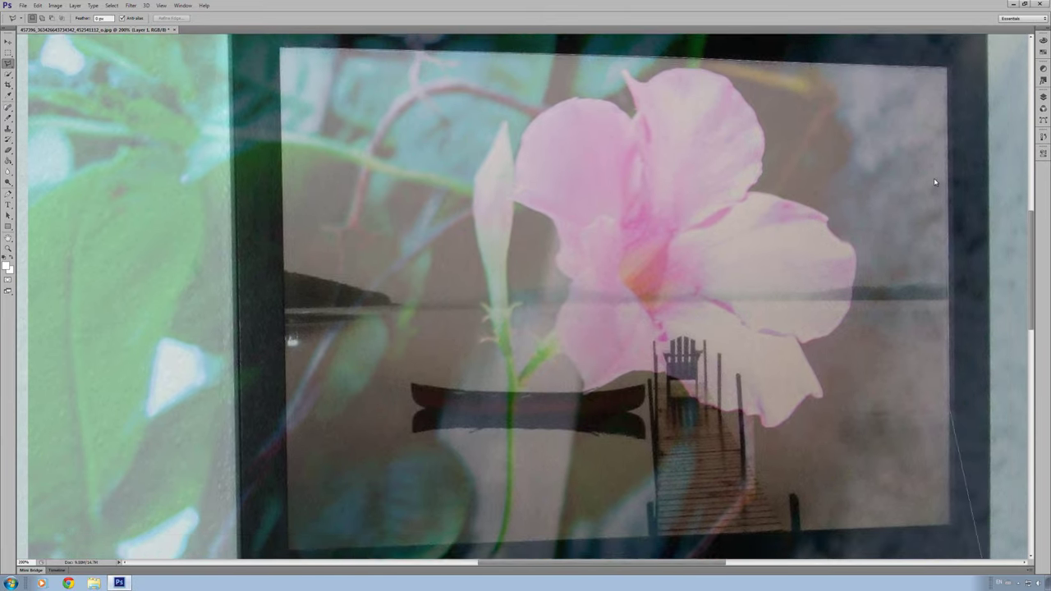
scroll(934, 182, "down", 3)
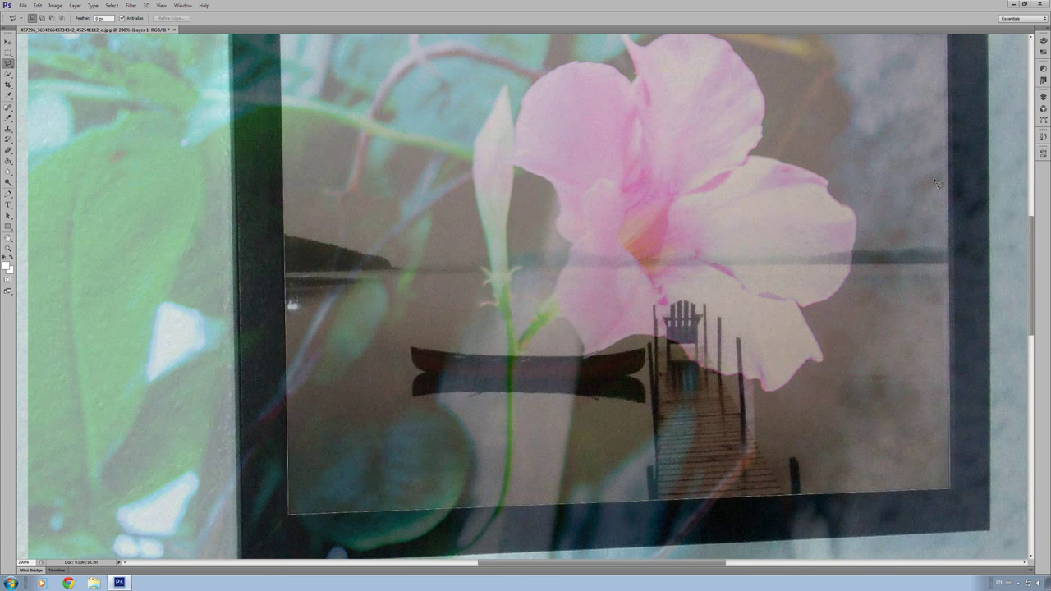
left_click(935, 182)
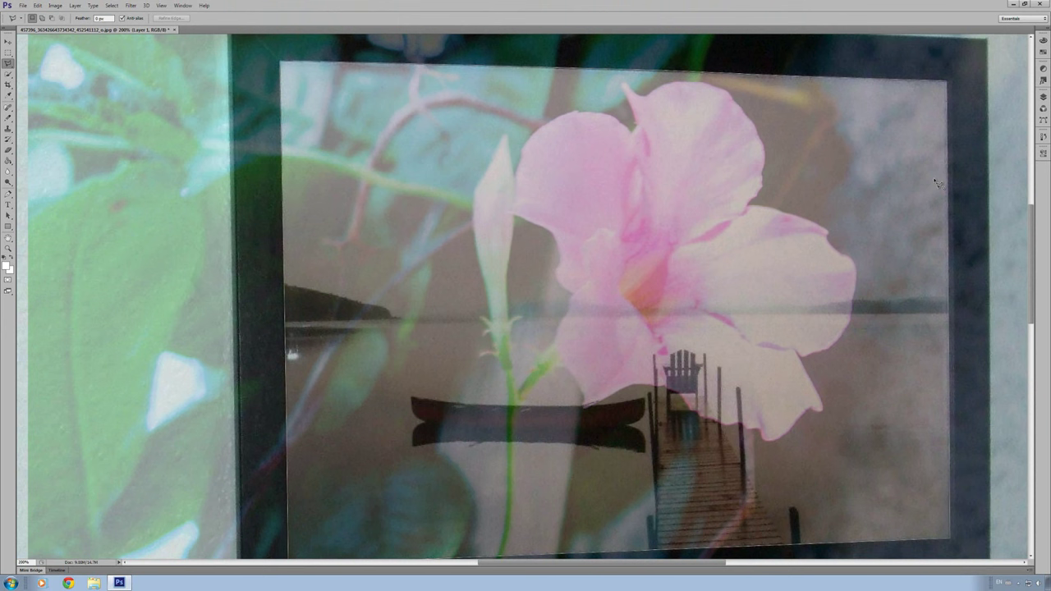
key("Return")
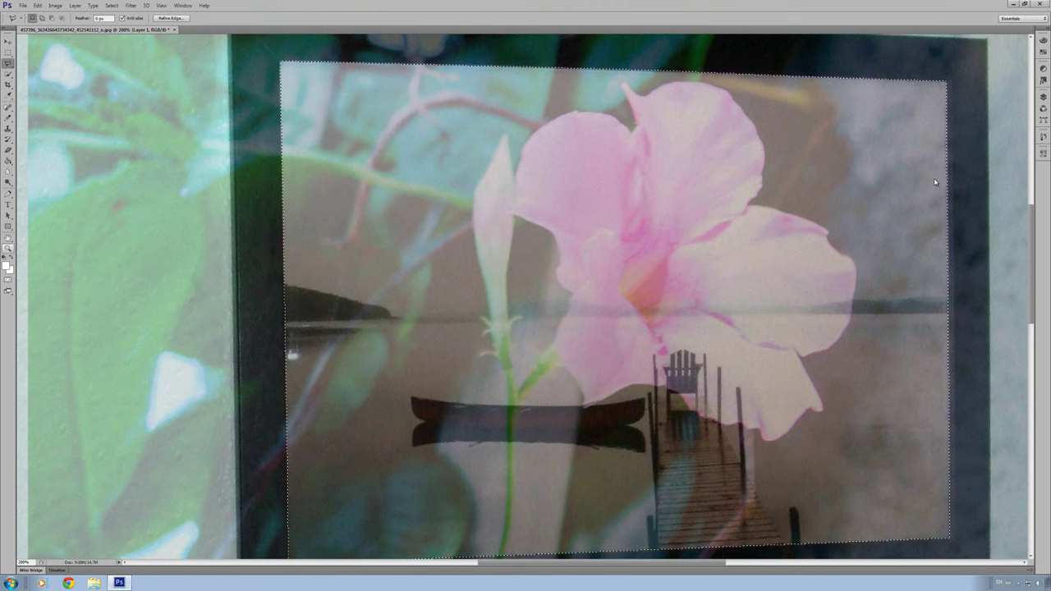
Step: Zoom out to 100%, switch to the Move Tool and show the Layers panel
left_click(8, 247)
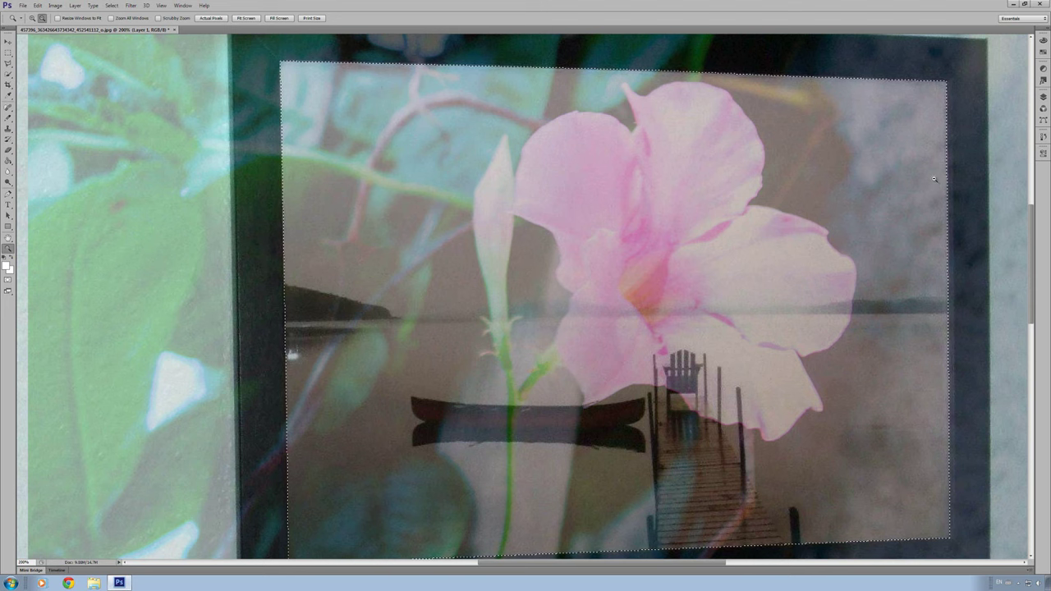
left_click(933, 179, "alt")
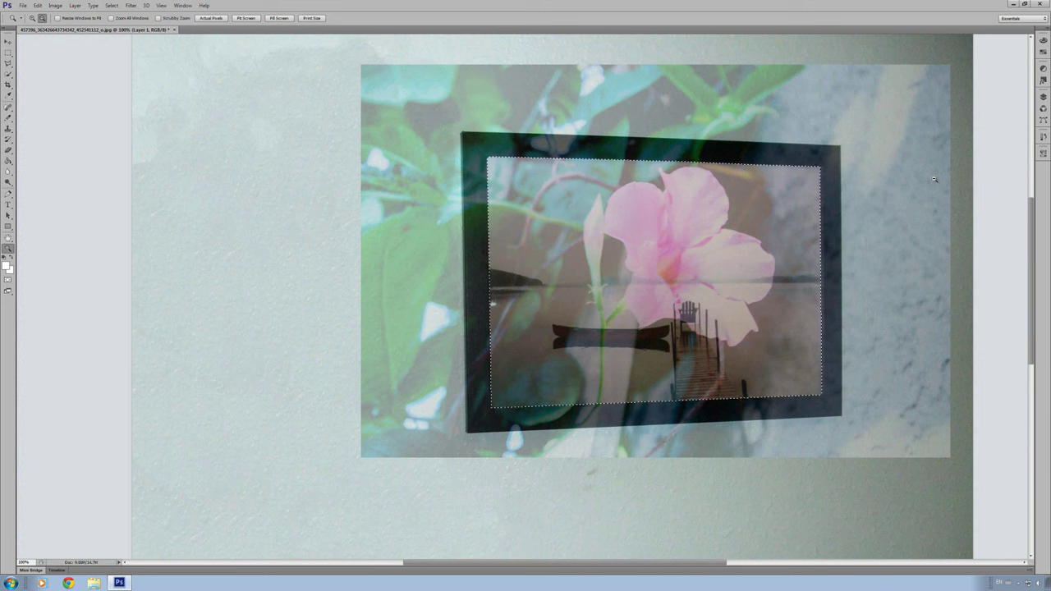
key("v")
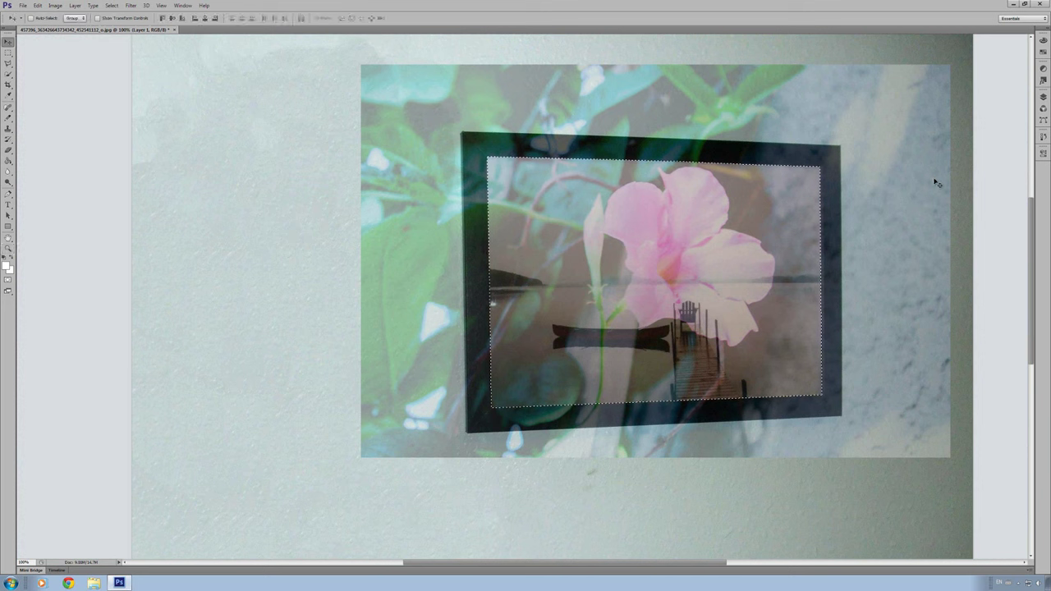
key("F7")
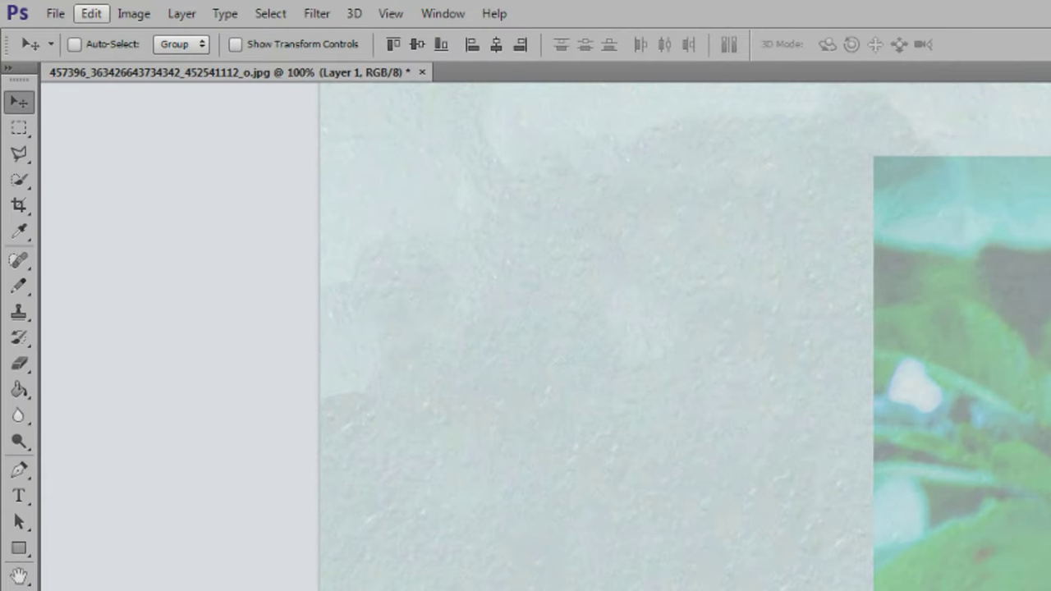
Step: Copy the flower within the selected opening and paste it as new Layer 2
left_click(91, 13)
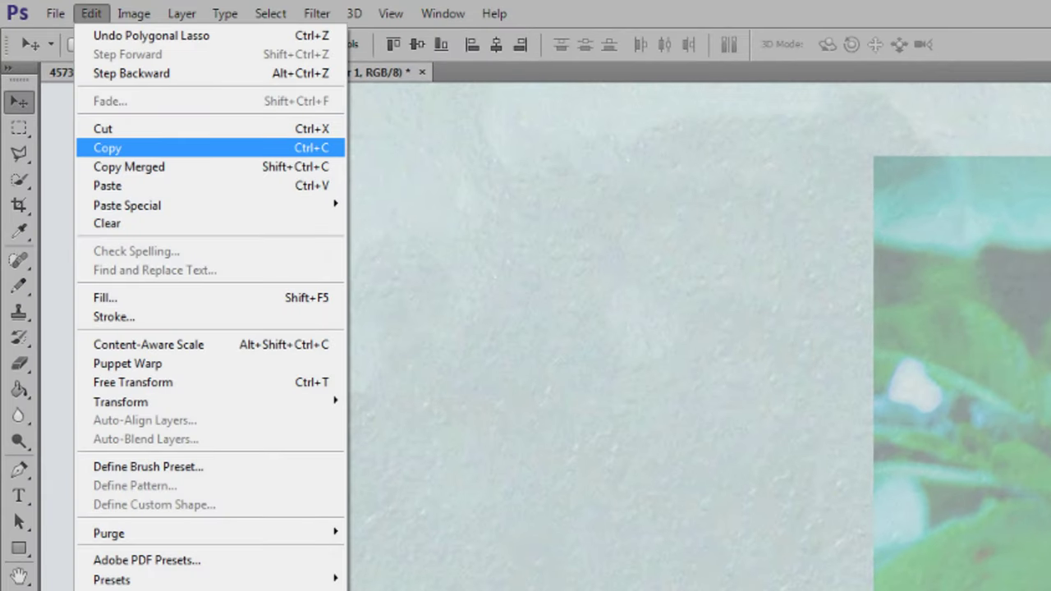
left_click(107, 148)
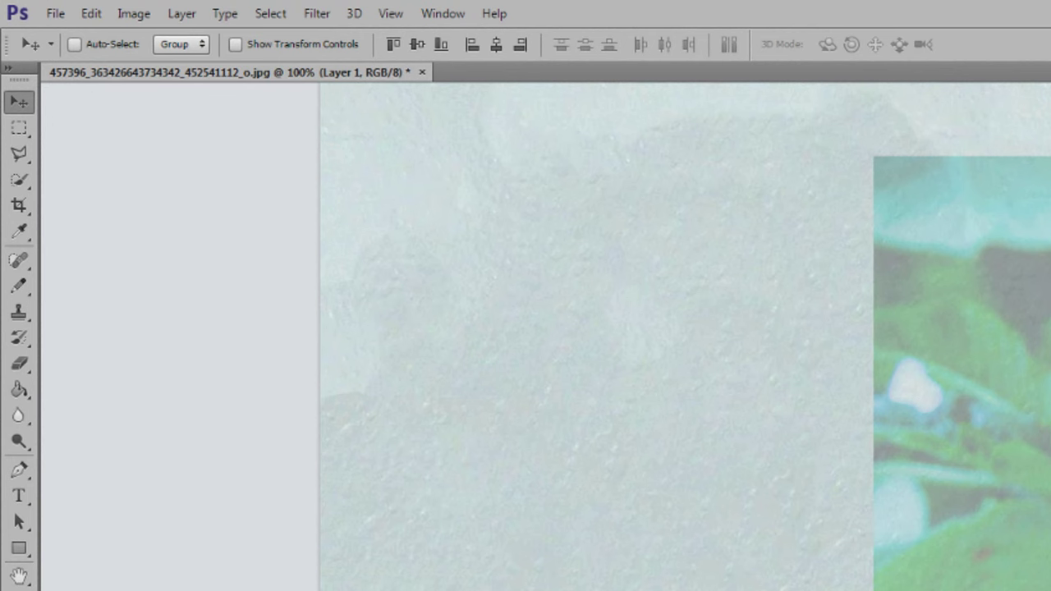
left_click(91, 14)
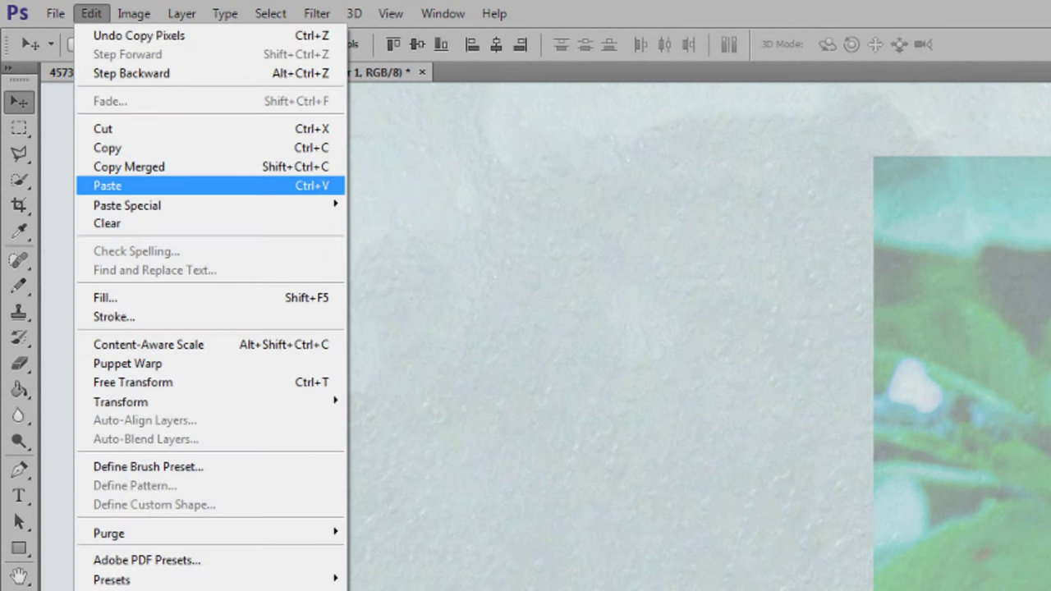
left_click(106, 185)
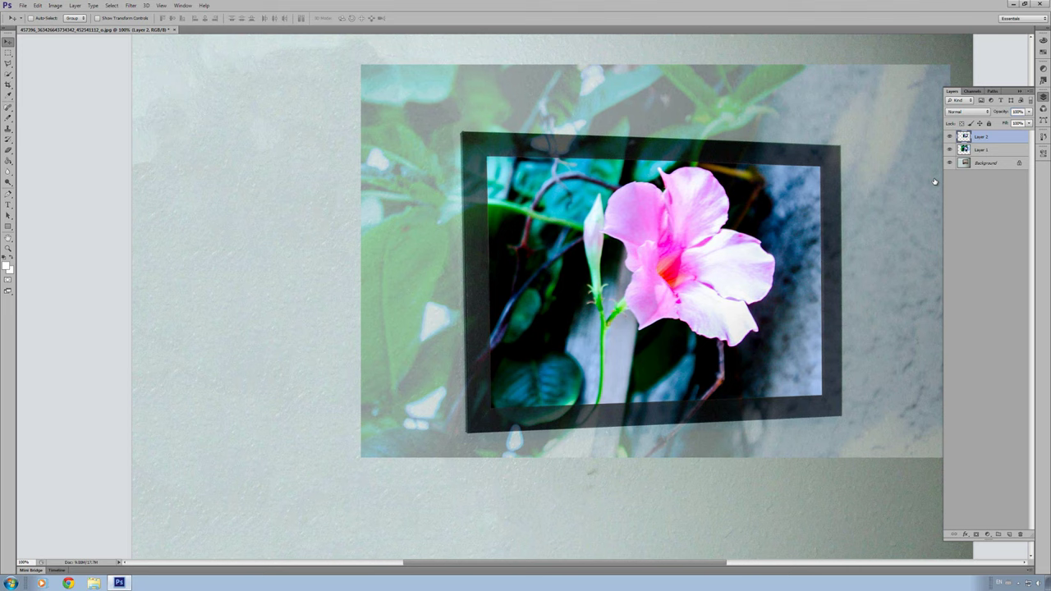
Step: Select Layer 1 and confirm its deletion, leaving Layer 2 and Background
key("alt+bracketleft")
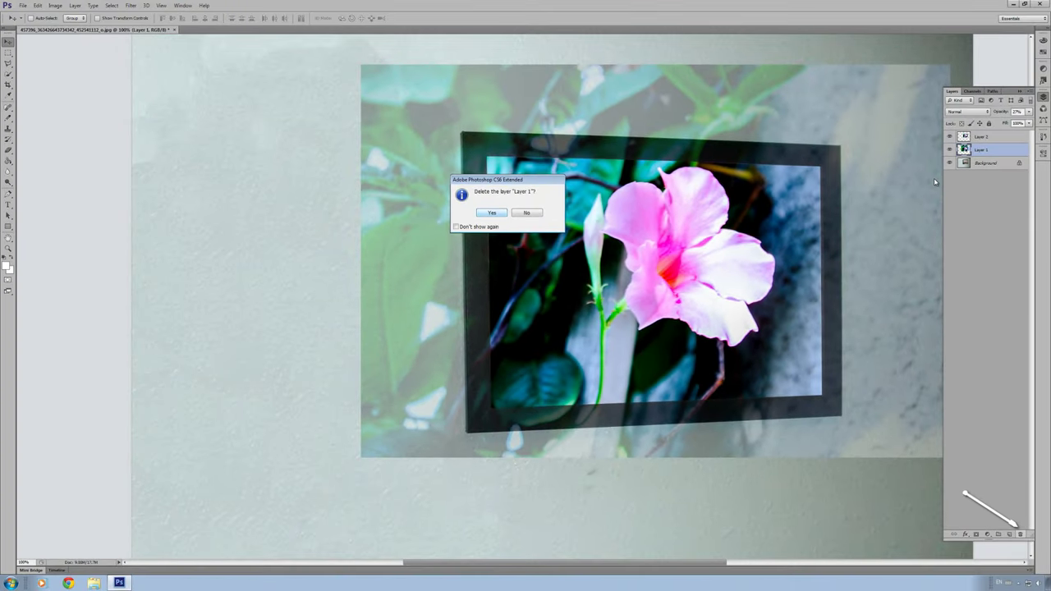
key("Return")
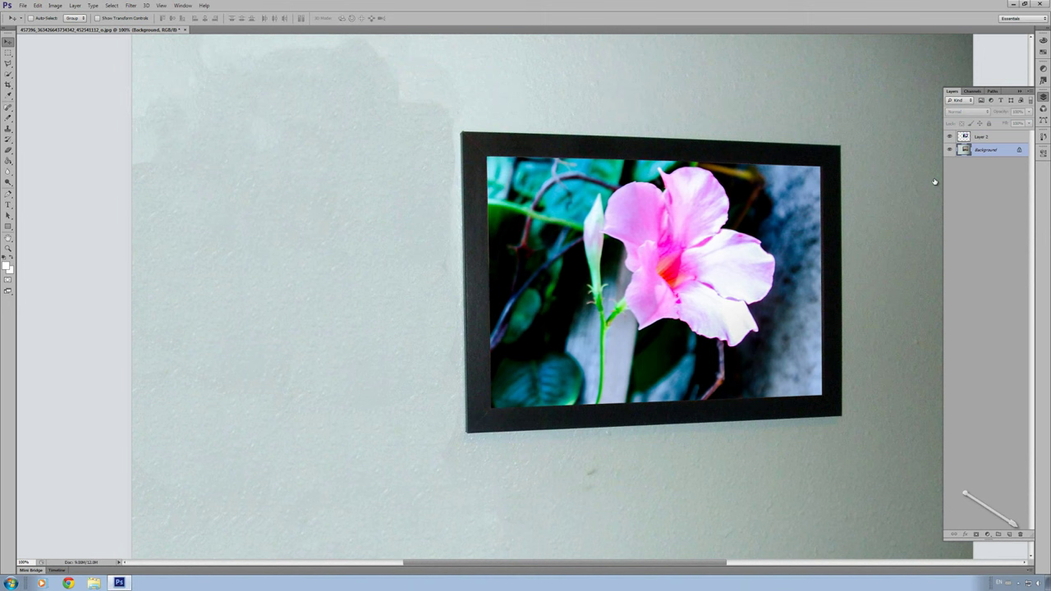
Step: Zoom out to 50% on the finished picture, collapse the Layers panel and minimise Photoshop
key("alt+bracketright")
key("z")
key("ctrl+minus")
key("ctrl+minus")
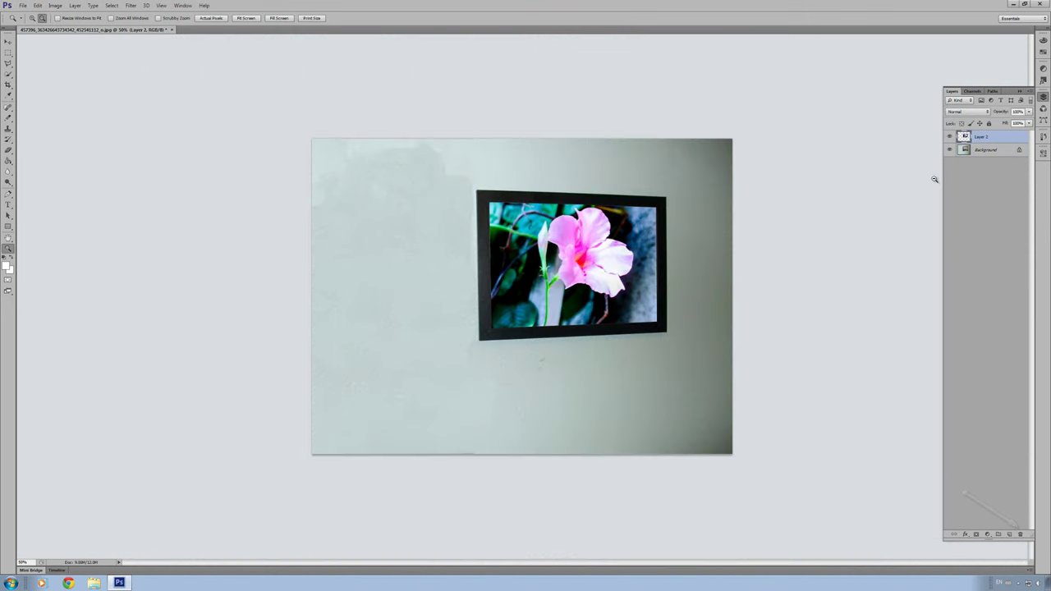
key("v")
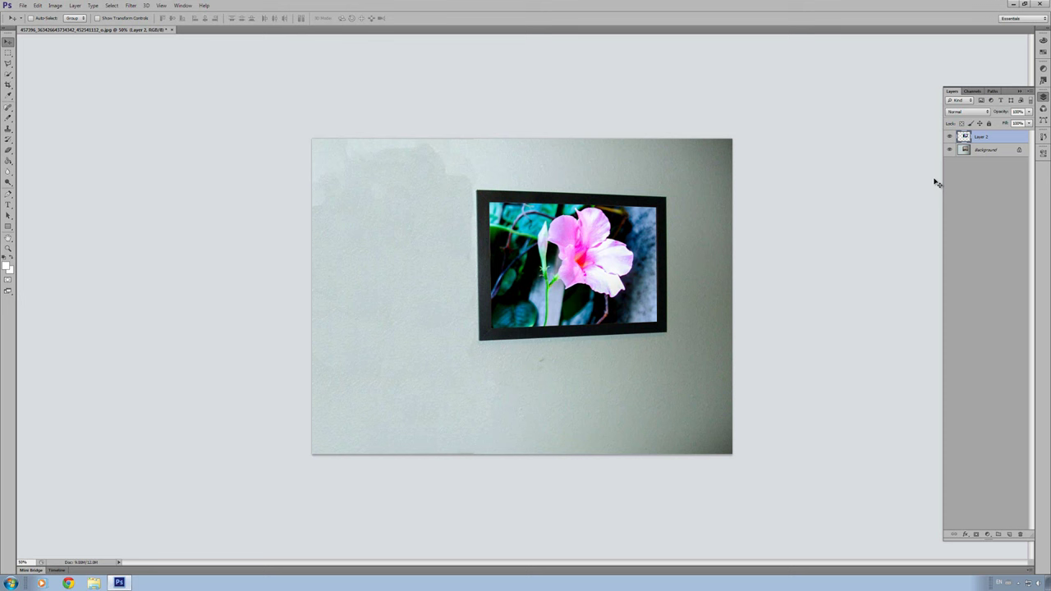
key("l")
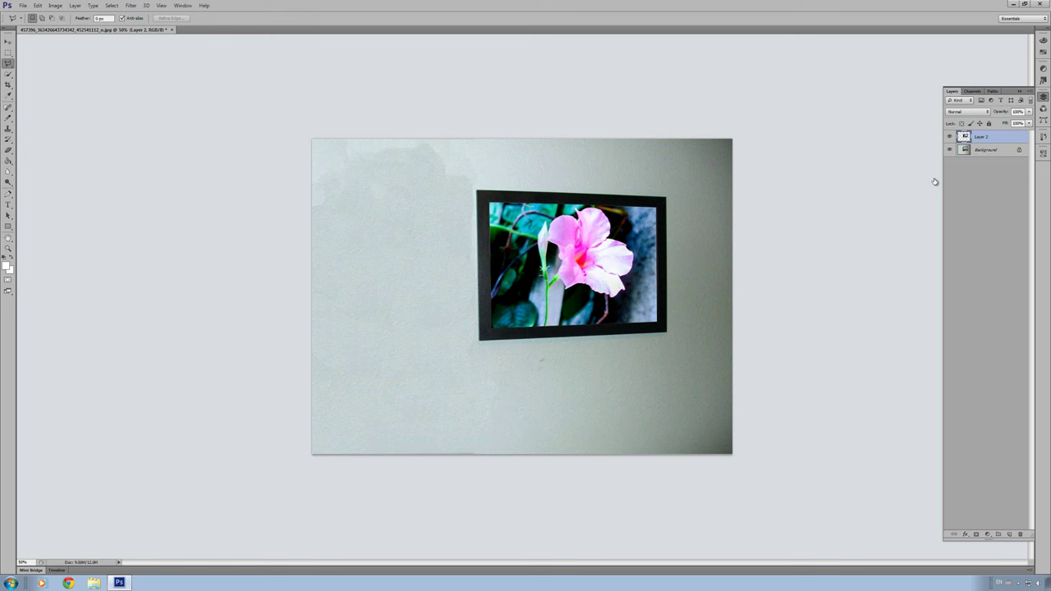
left_click(935, 181)
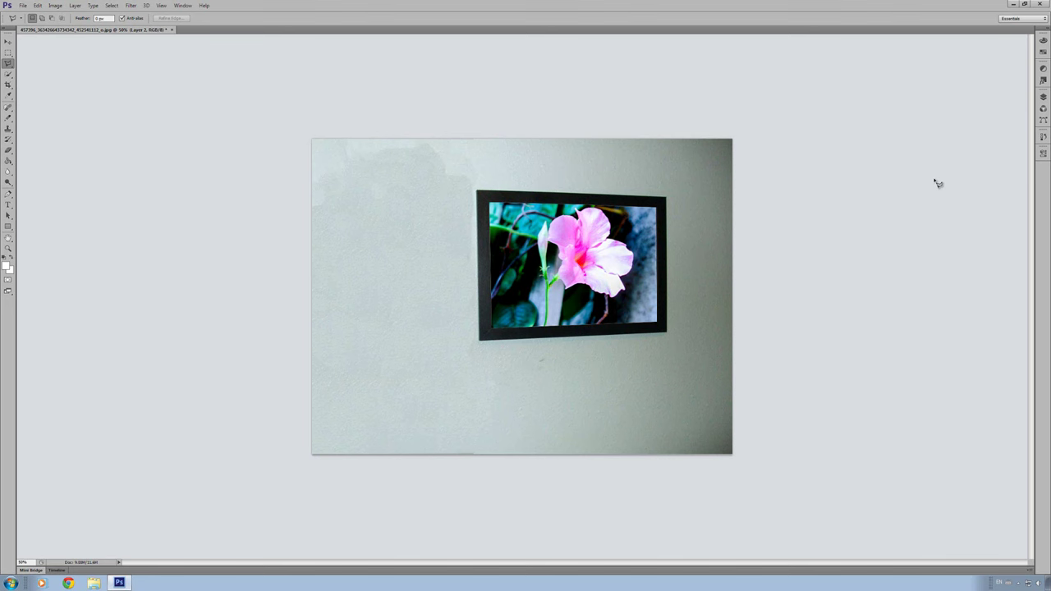
key("super+d")
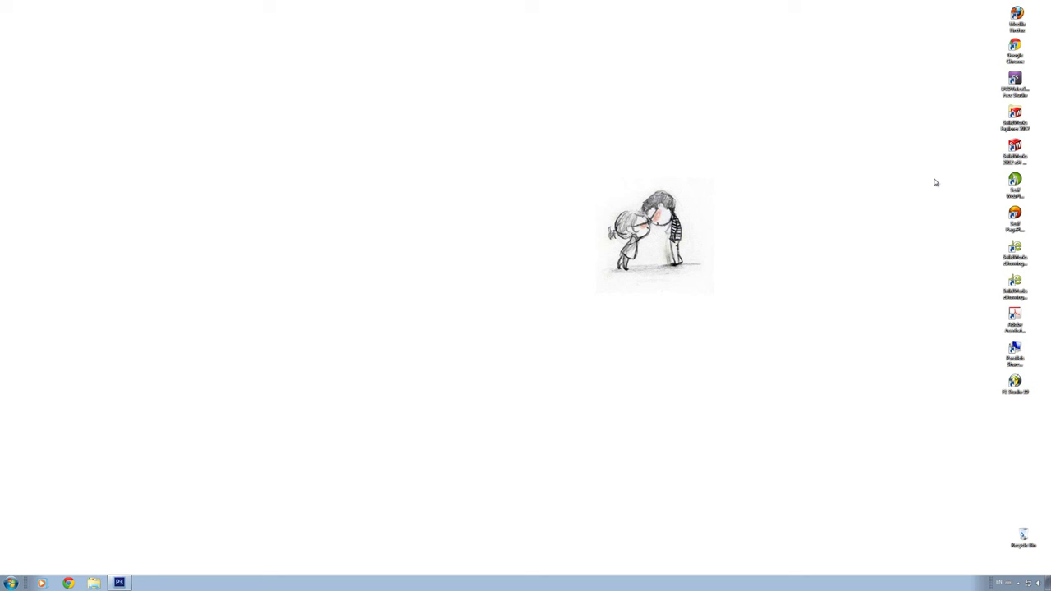